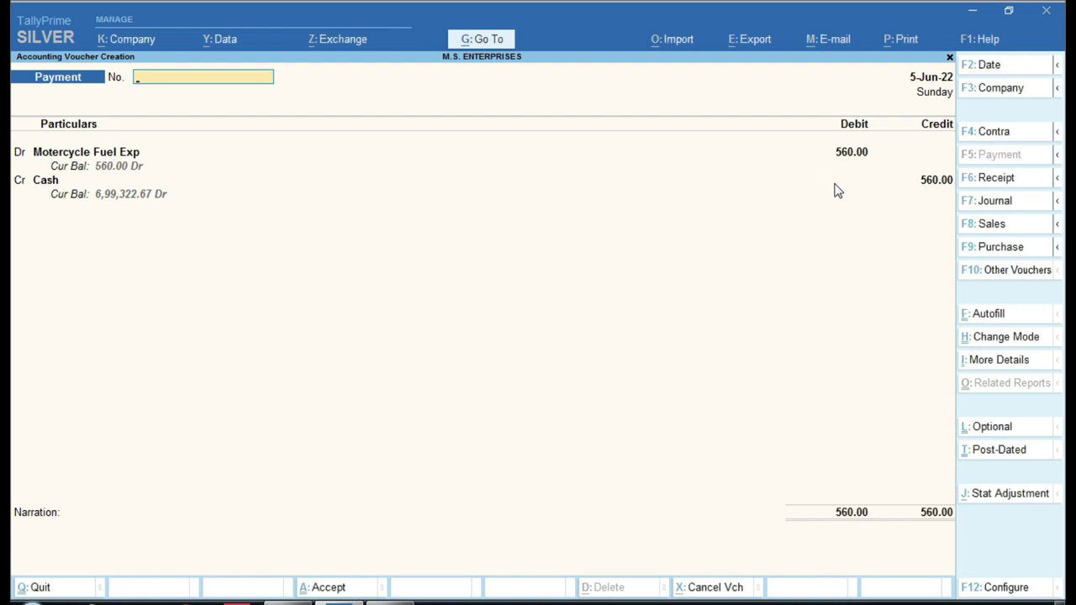
- Leave the payment voucher and review the Motercycle Fuel Exp ledger's vouchers in the account books
{"action": "key", "text": "Escape"}
{"action": "type", "text": "dalfu"}
{"action": "key", "text": "BackSpace"}
{"action": "key", "text": "BackSpace"}
{"action": "type", "text": "mot"}
{"action": "key", "text": "Return"}
{"action": "key", "text": "Escape"}
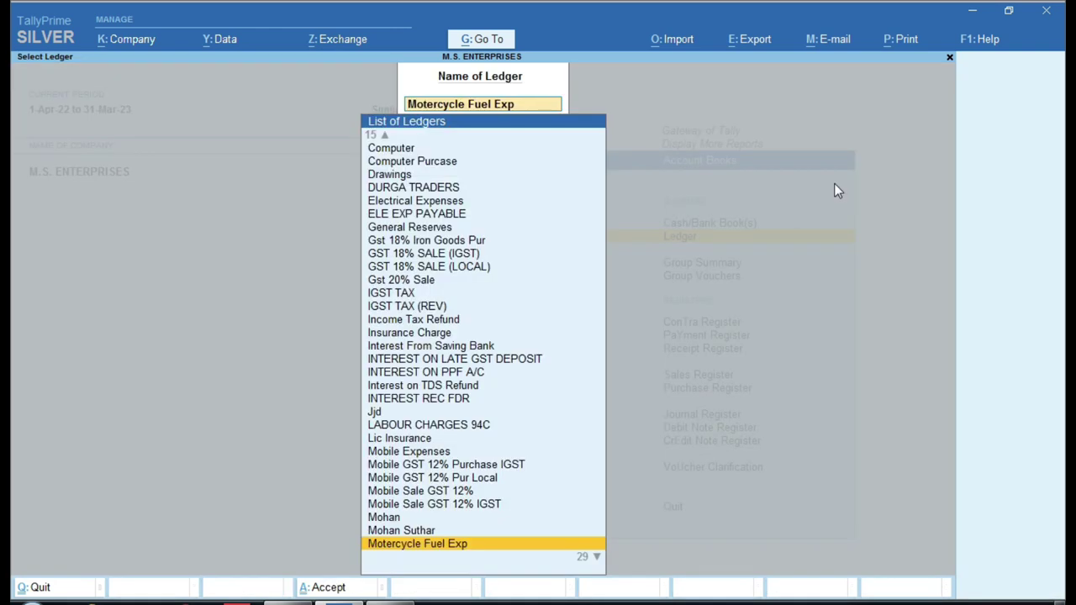
{"action": "key", "text": "Escape"}
{"action": "key", "text": "Escape"}
{"action": "key", "text": "Escape"}
- Start a new payment voucher and set its number to 6574, as on the petrol bill
{"action": "key", "text": "Up"}
{"action": "key", "text": "Up"}
{"action": "key", "text": "Up"}
{"action": "key", "text": "Up"}
{"action": "key", "text": "Up"}
{"action": "key", "text": "Up"}
{"action": "key", "text": "Up"}
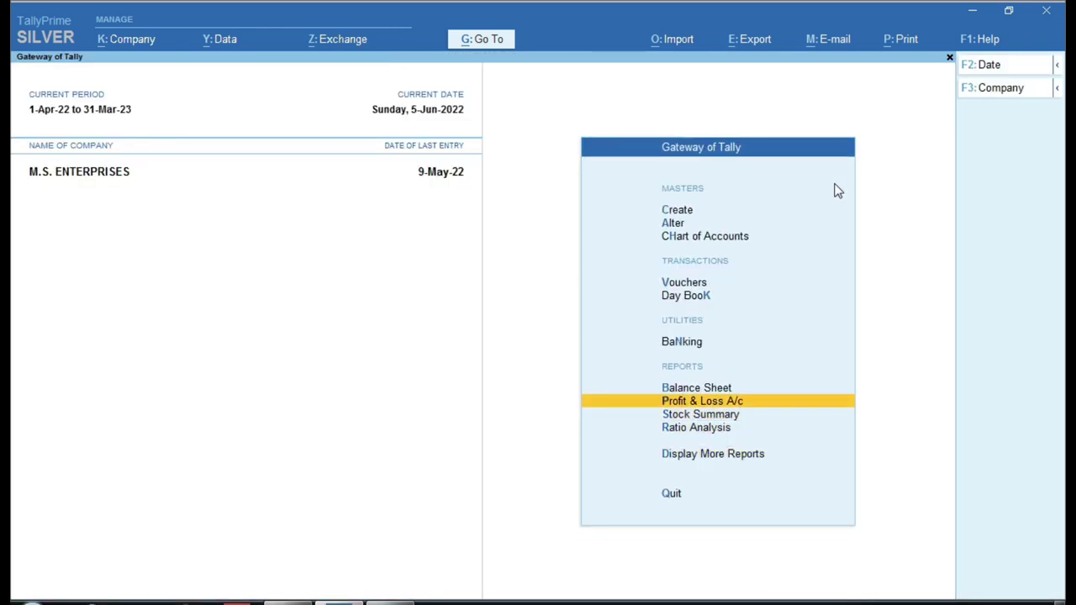
{"action": "key", "text": "Return"}
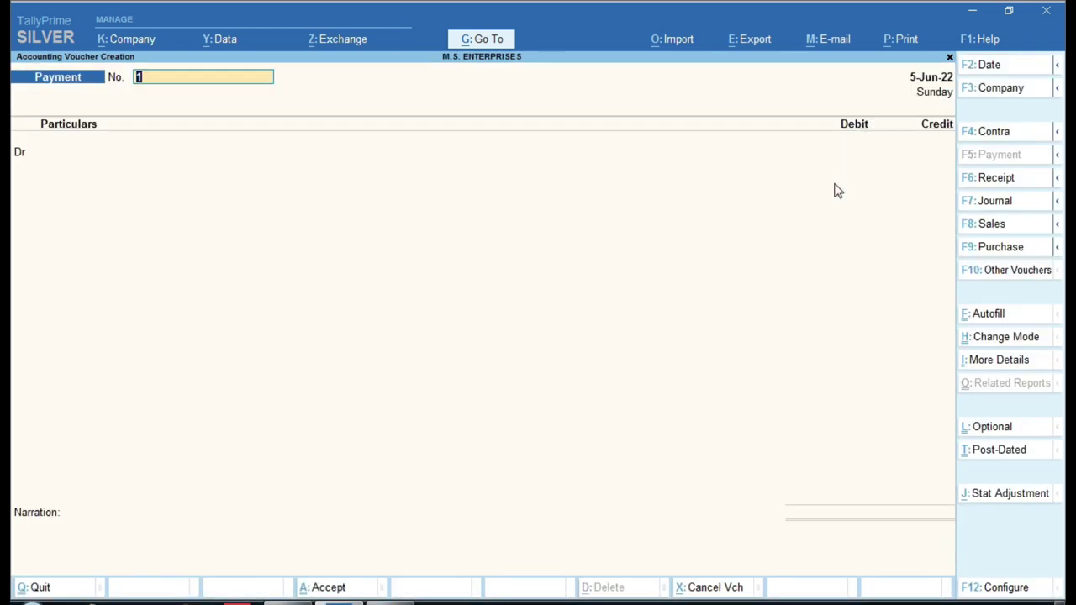
{"action": "key", "text": "alt+Tab"}
{"action": "key", "text": "alt+Tab"}
{"action": "type", "text": "6574"}
{"action": "key", "text": "Return"}
- Debit Motercycle Fuel Exp with 560 and credit Cash in the payment voucher
{"action": "type", "text": "m"}
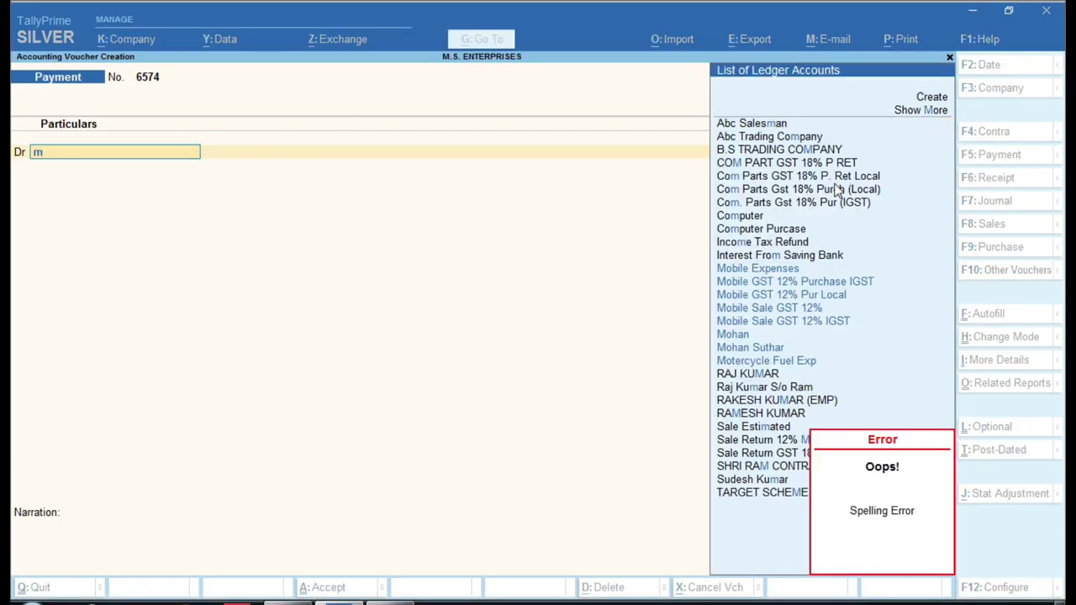
{"action": "type", "text": "ot"}
{"action": "key", "text": "Return"}
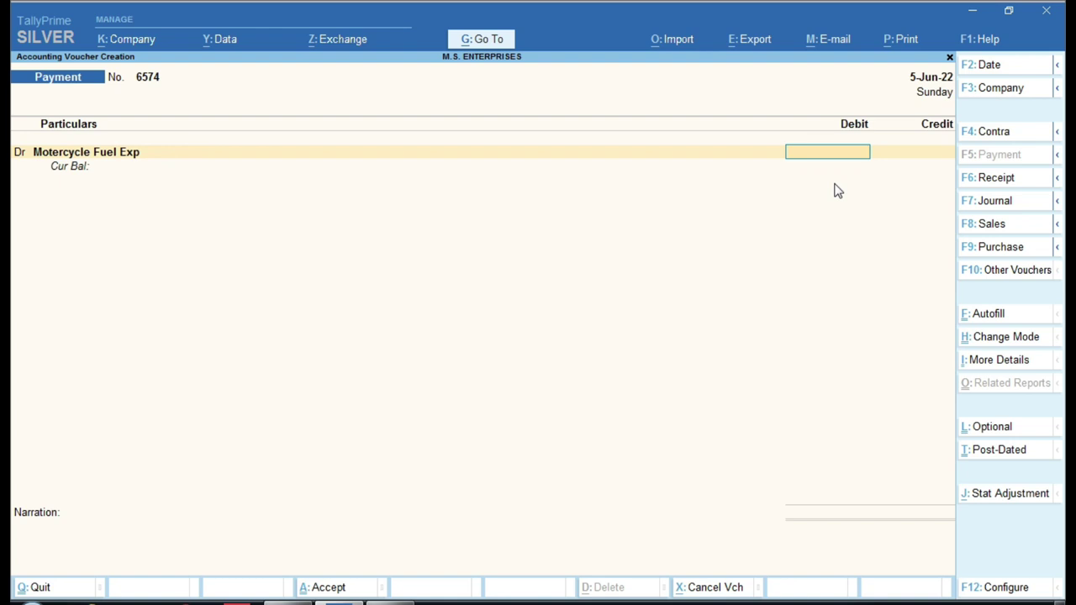
{"action": "type", "text": "560"}
{"action": "key", "text": "Return"}
{"action": "type", "text": "cash"}
{"action": "key", "text": "Return"}
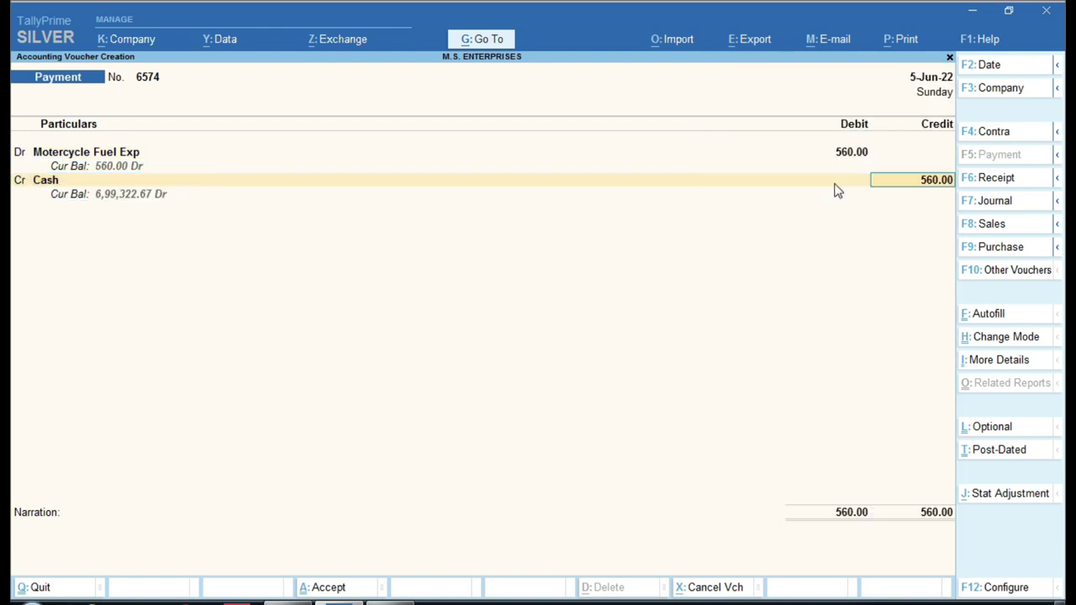
- Enter the vehicle registration number from the petrol bill as the narration and save the payment voucher
{"action": "key", "text": "Return"}
{"action": "key", "text": "alt+Tab"}
{"action": "key", "text": "alt+Tab"}
{"action": "type", "text": "r"}
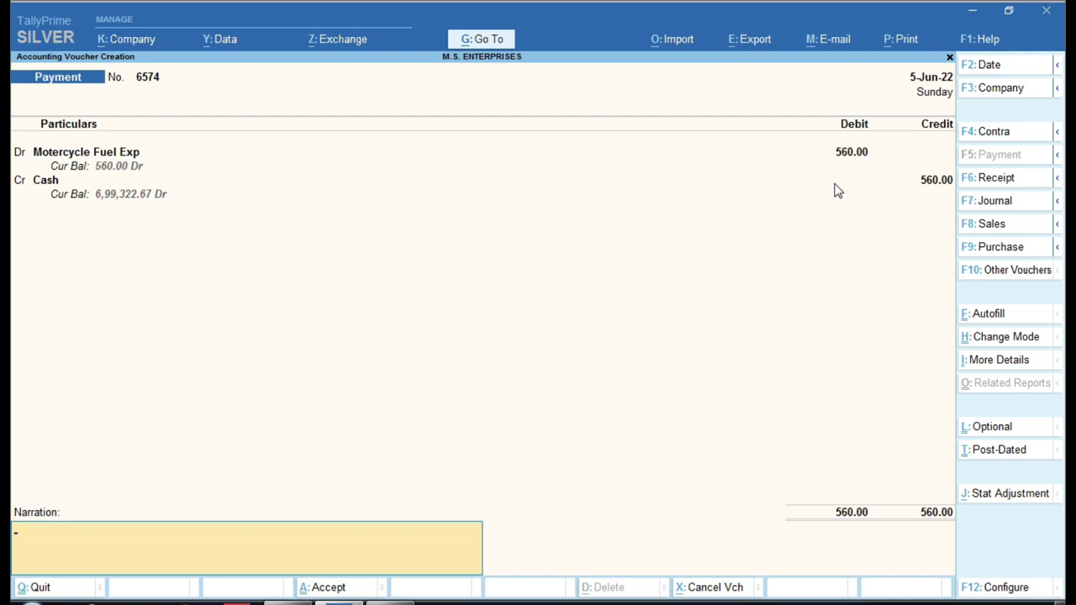
{"action": "type", "text": "RJ13"}
{"action": "key", "text": "alt+Tab"}
{"action": "key", "text": "alt+Tab"}
{"action": "type", "text": "1X1111"}
{"action": "key", "text": "Return"}
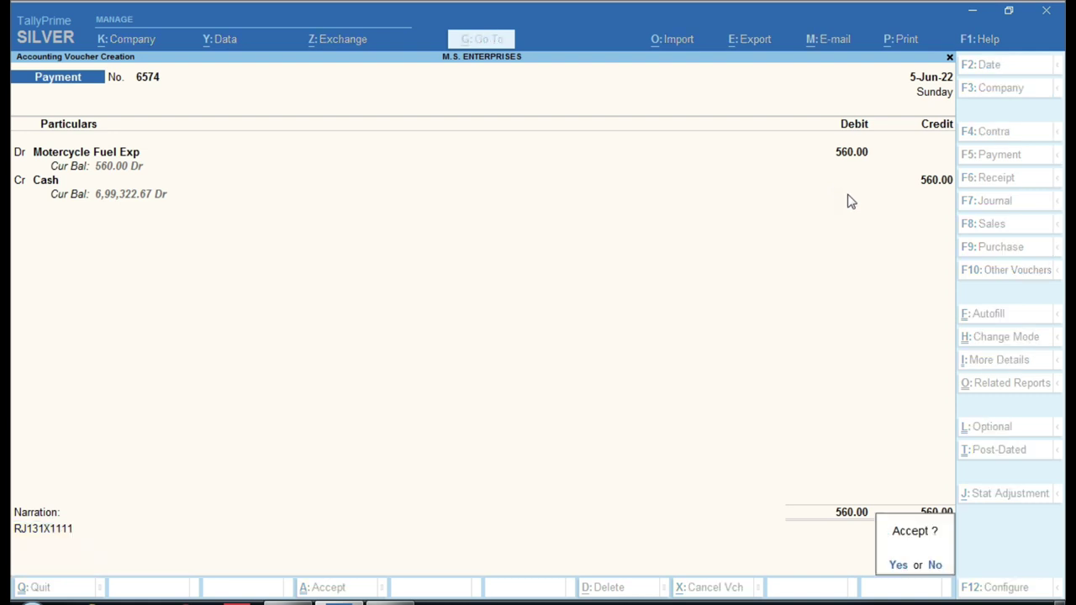
{"action": "key", "text": "Return"}
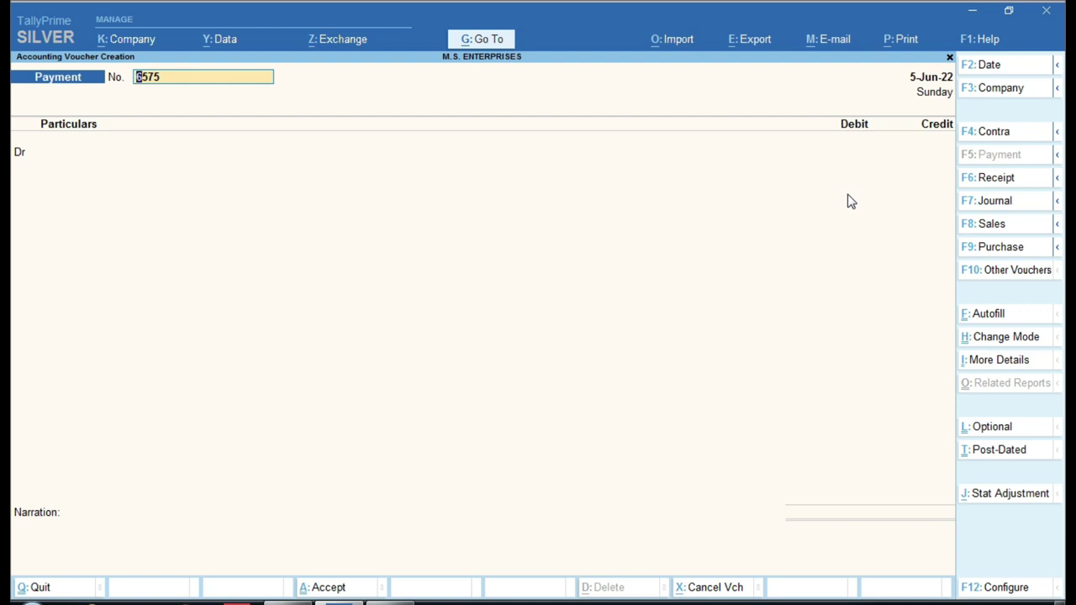
- Start a journal voucher for the same petrol bill and set its number to 6574
{"action": "key", "text": "alt+Tab"}
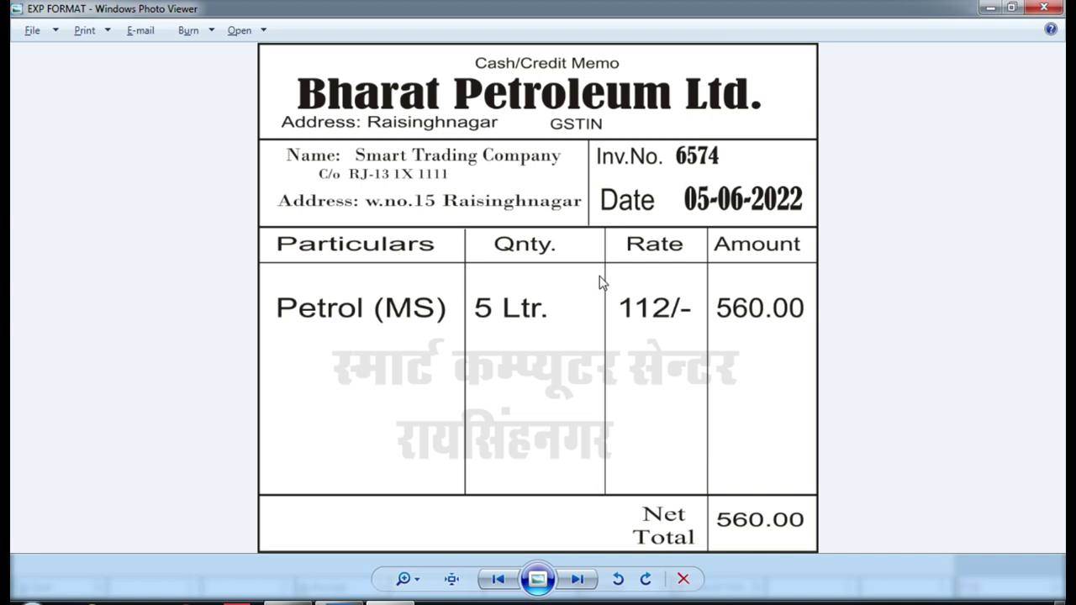
{"action": "key", "text": "alt+Tab"}
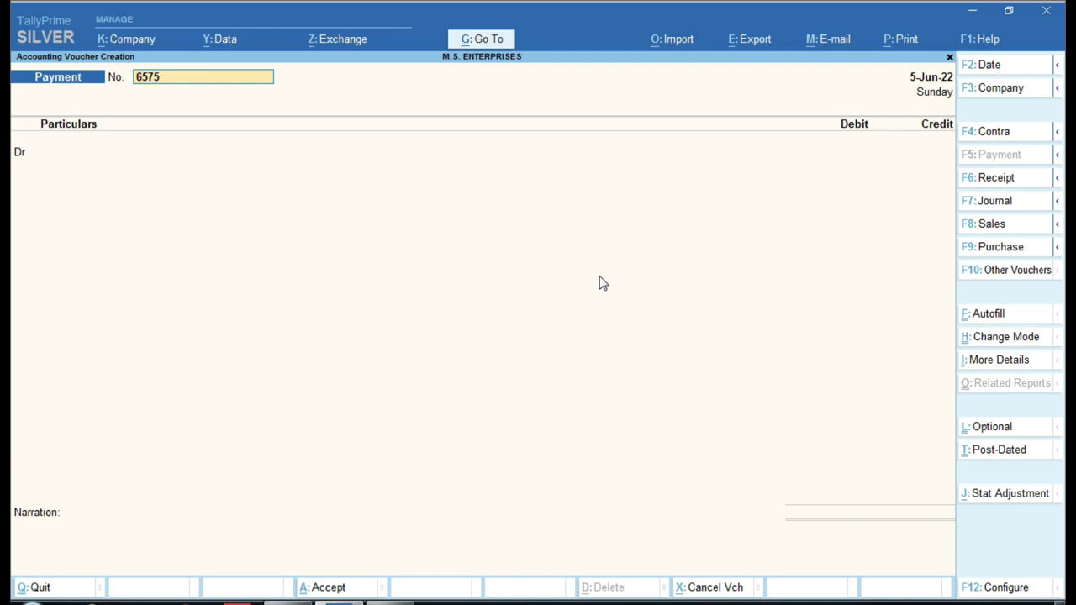
{"action": "key", "text": "F7"}
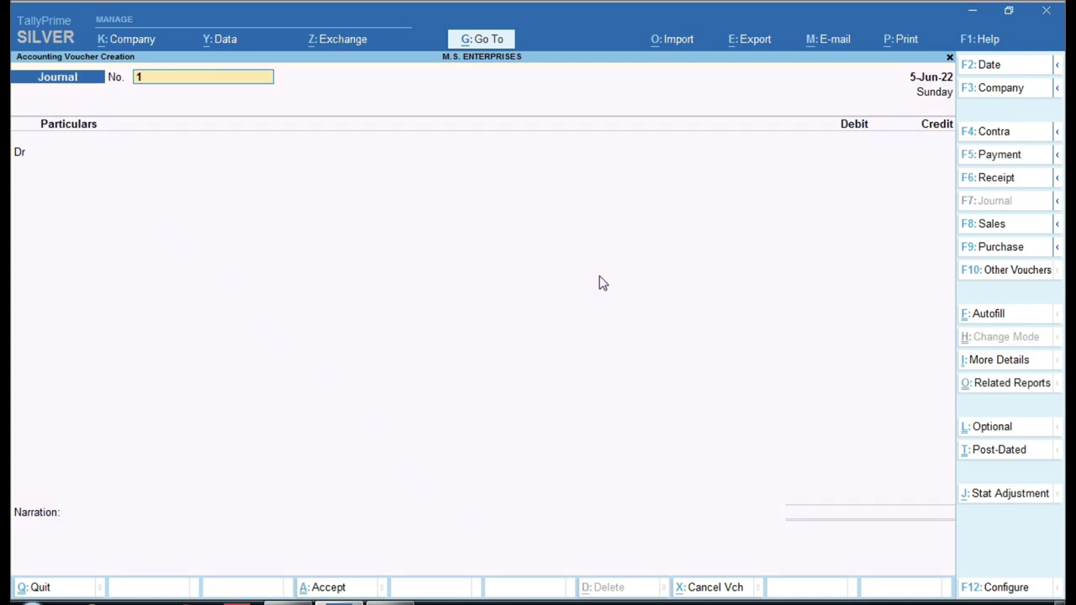
{"action": "key", "text": "alt+Tab"}
{"action": "key", "text": "alt+Tab"}
{"action": "type", "text": "6574"}
{"action": "key", "text": "Return"}
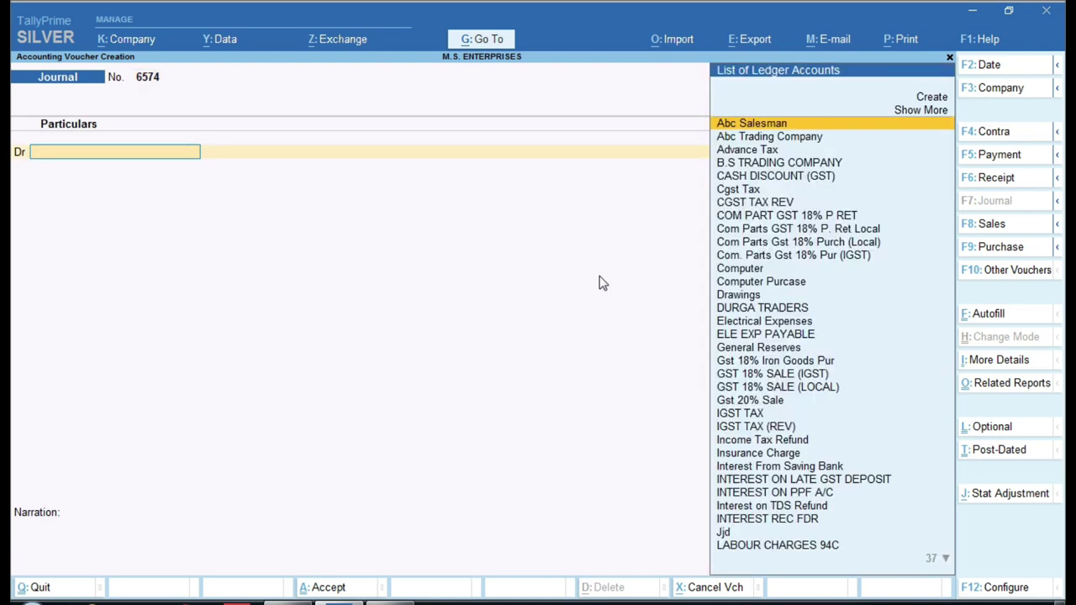
- Debit Motercycle Fuel Exp with 560 in the journal voucher
{"action": "type", "text": "MO"}
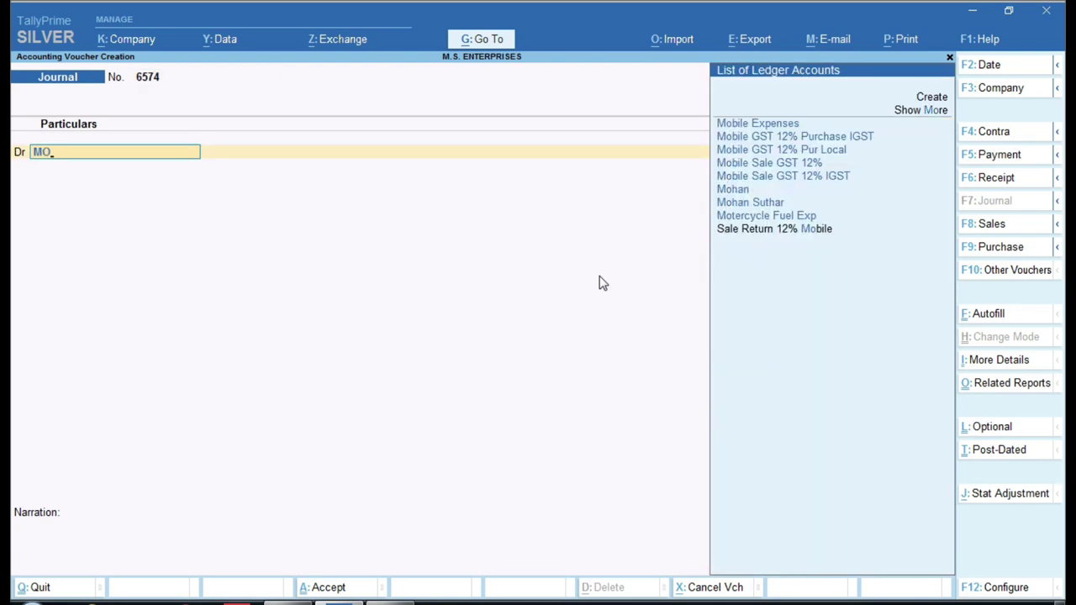
{"action": "type", "text": "TER"}
{"action": "key", "text": "Return"}
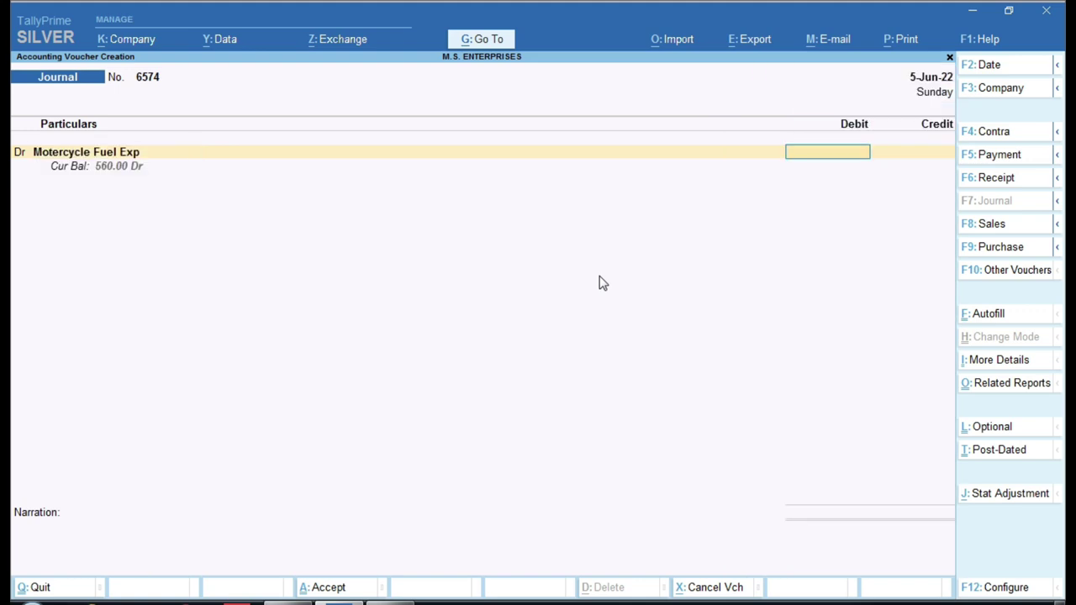
{"action": "key", "text": "alt+Tab"}
{"action": "key", "text": "alt+Tab"}
{"action": "type", "text": "560"}
{"action": "key", "text": "Return"}
{"action": "key", "text": "Return"}
- Begin creating a ledger for the bill's supplier from the credit line, named BHARAT PETROLIUM LTD without an alias
{"action": "key", "text": "alt+Tab"}
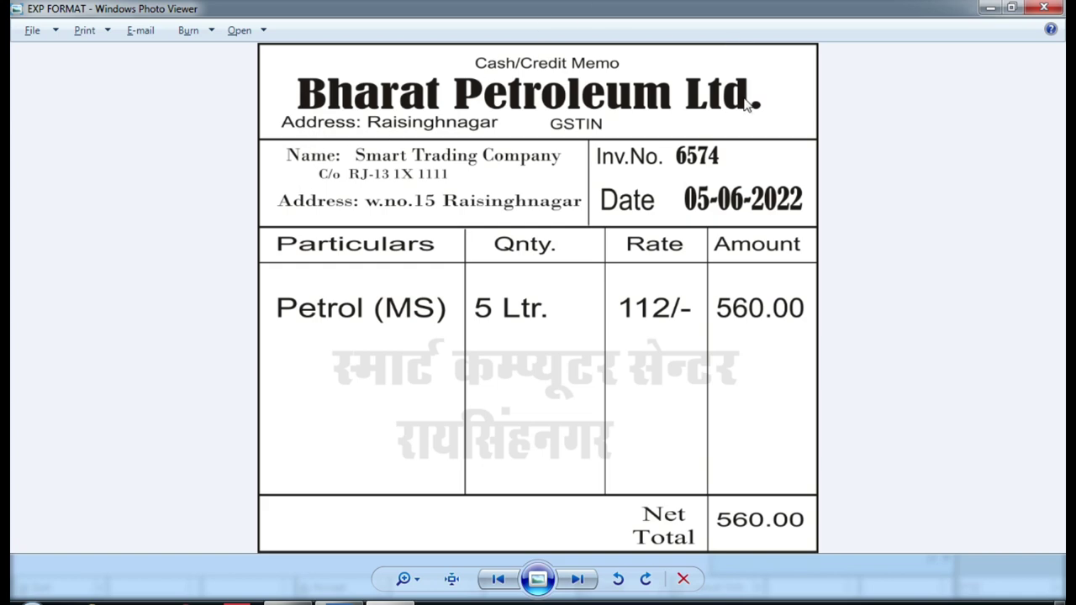
{"action": "key", "text": "alt+Tab"}
{"action": "key", "text": "alt+c"}
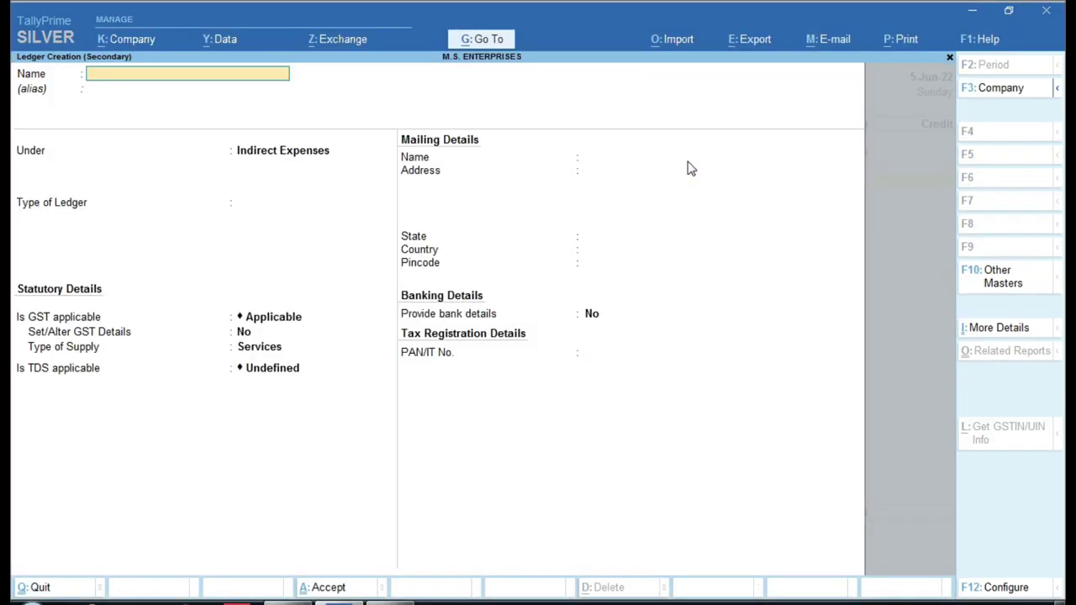
{"action": "type", "text": "BHARAT PETRO"}
{"action": "key", "text": "BackSpace"}
{"action": "key", "text": "BackSpace"}
{"action": "type", "text": "OLIUM"}
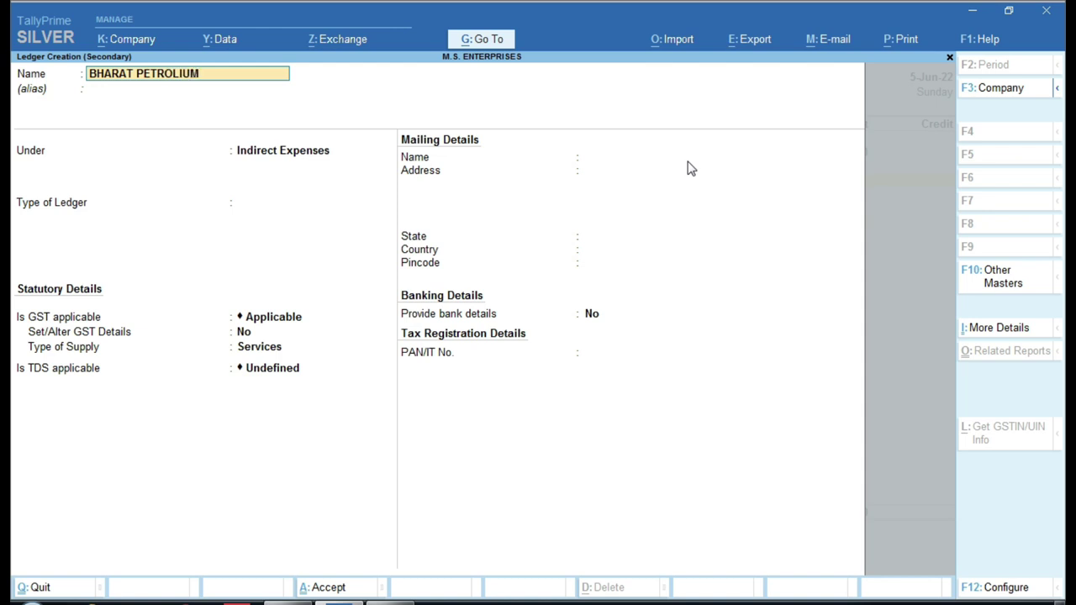
{"action": "type", "text": " LTD"}
{"action": "key", "text": "Return"}
{"action": "key", "text": "Return"}
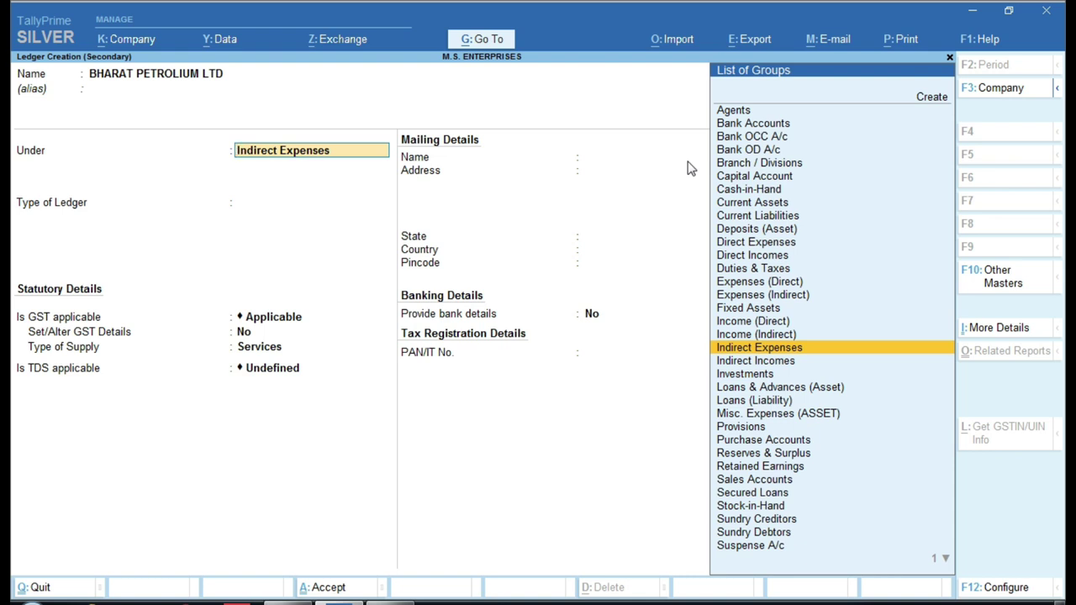
- Place the new ledger under Current Liabilities, set TCS to Not Applicable and save it
{"action": "type", "text": "CU"}
{"action": "key", "text": "Down"}
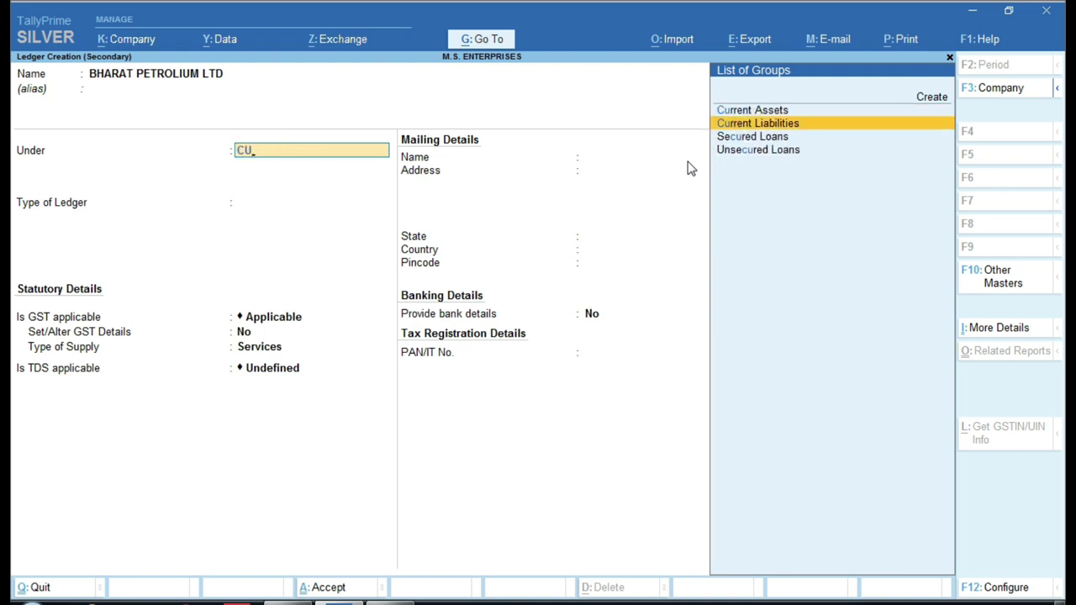
{"action": "key", "text": "Return"}
{"action": "key", "text": "Return"}
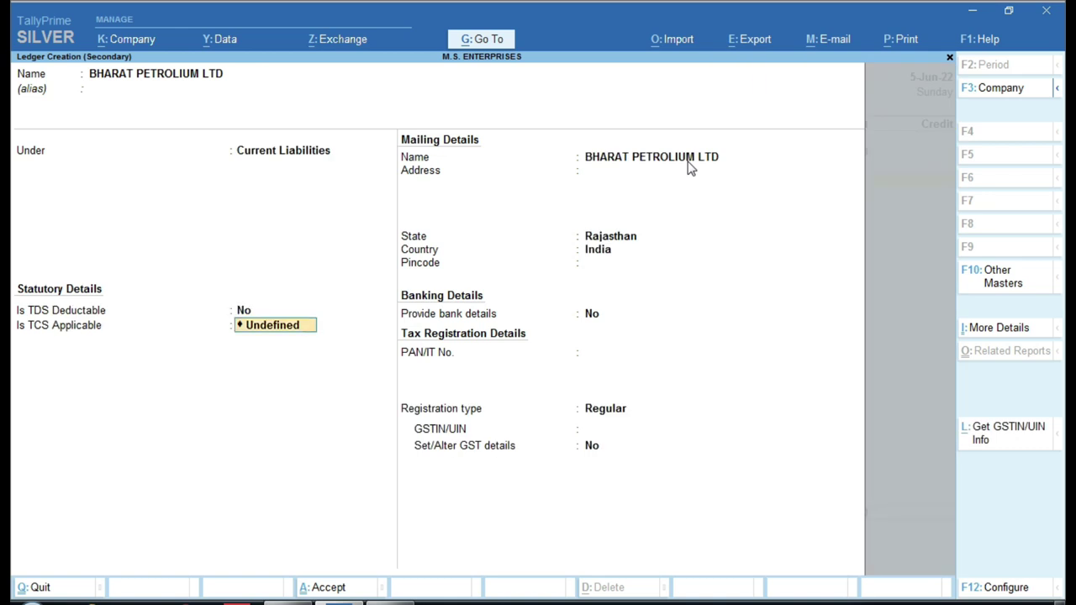
{"action": "key", "text": "BackSpace"}
{"action": "key", "text": "Down"}
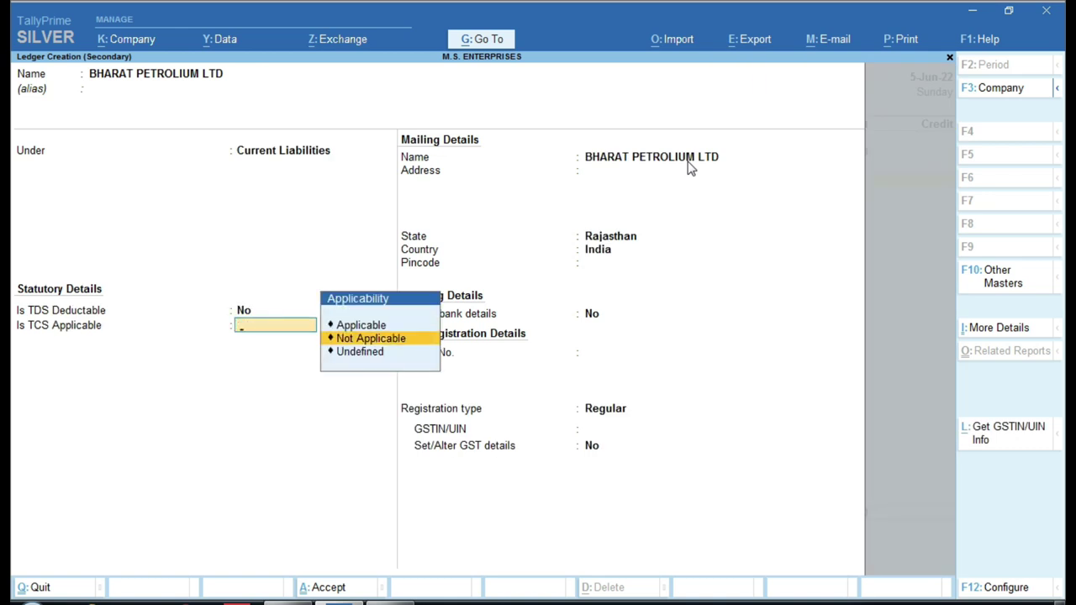
{"action": "key", "text": "Return"}
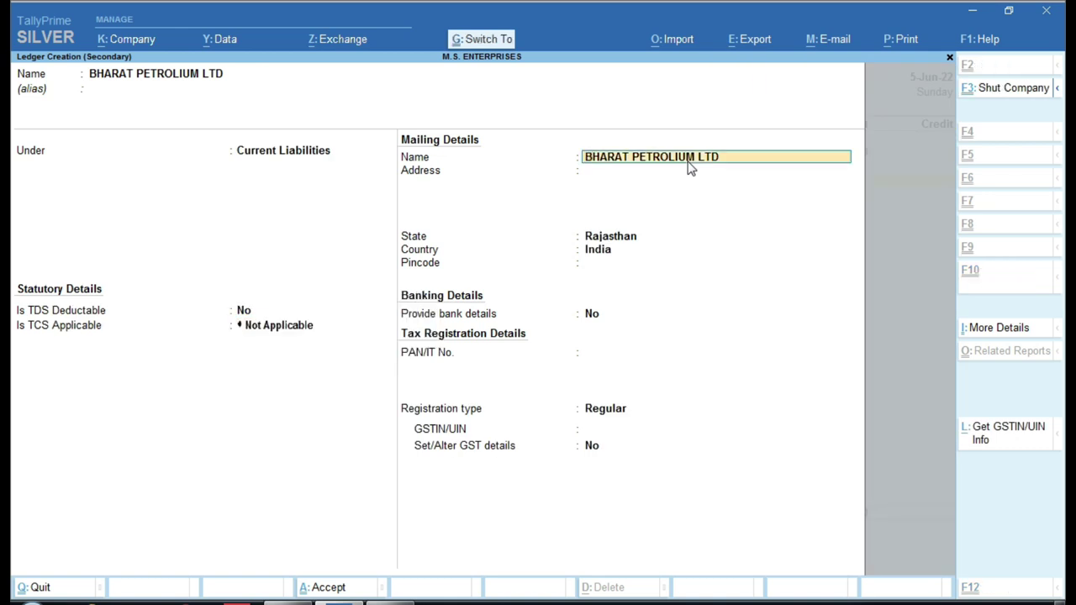
{"action": "key", "text": "ctrl+a"}
- Credit BHARAT PETROLIUM LTD with 560 in the journal, using On Account as the bill reference
{"action": "key", "text": "Return"}
{"action": "key", "text": "Return"}
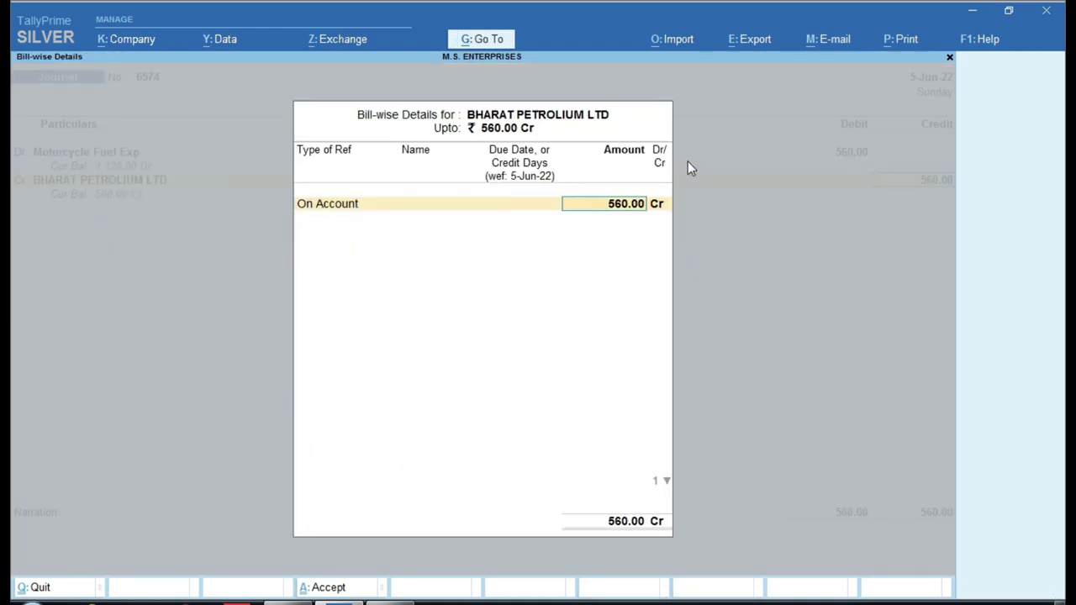
{"action": "key", "text": "Return"}
- Enter the vehicle's registration number as the journal narration and save the voucher
{"action": "type", "text": "RJ 13"}
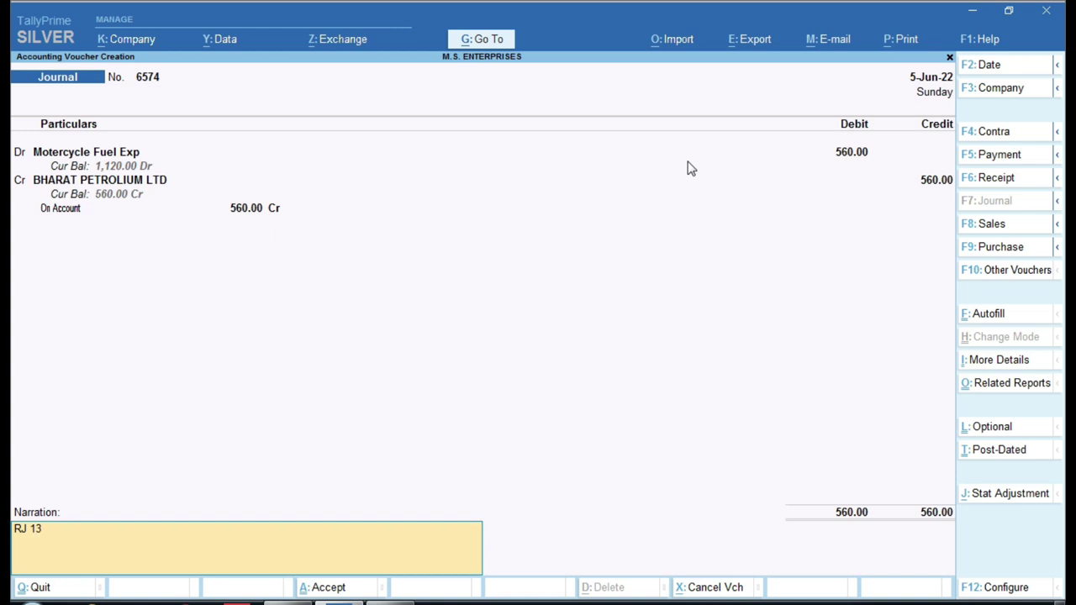
{"action": "type", "text": " 1 1111"}
{"action": "key", "text": "Return"}
{"action": "key", "text": "Return"}
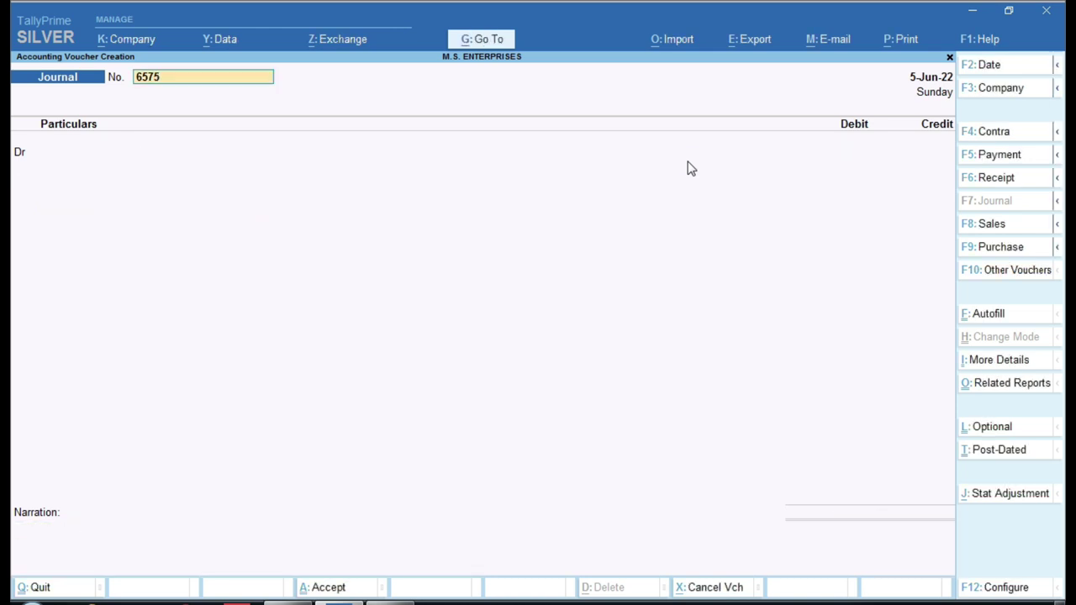
- Review the payment and journal entries in the Motercycle Fuel Exp ledger, then return to the Gateway of Tally
{"action": "key", "text": "Escape"}
{"action": "type", "text": "dal"}
{"action": "type", "text": "MOT"}
{"action": "key", "text": "Return"}
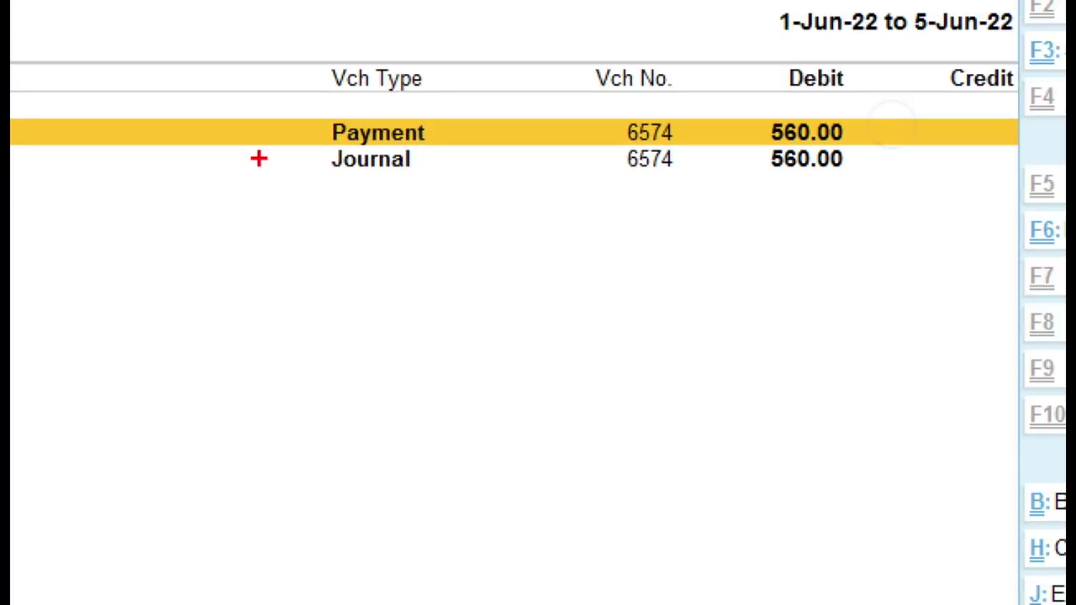
{"action": "mouse_move", "coordinate": [740, 106]}
{"action": "left_mouse_down"}
{"action": "mouse_move", "coordinate": [804, 139]}
{"action": "mouse_move", "coordinate": [866, 148]}
{"action": "left_mouse_up"}
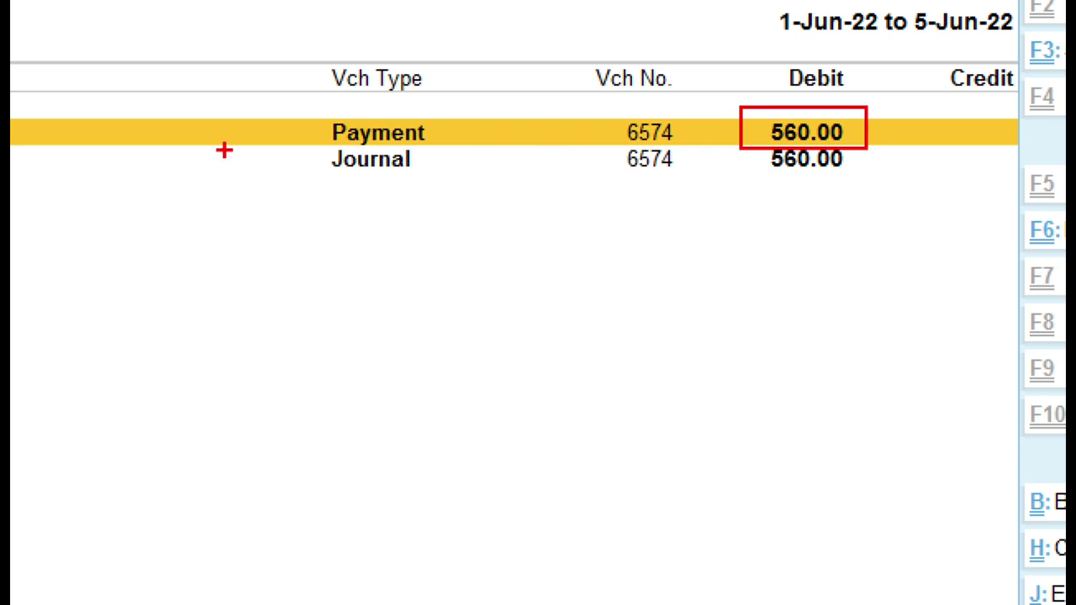
{"action": "mouse_move", "coordinate": [320, 144]}
{"action": "left_mouse_down"}
{"action": "mouse_move", "coordinate": [390, 179]}
{"action": "mouse_move", "coordinate": [444, 178]}
{"action": "mouse_move", "coordinate": [426, 178]}
{"action": "left_mouse_up"}
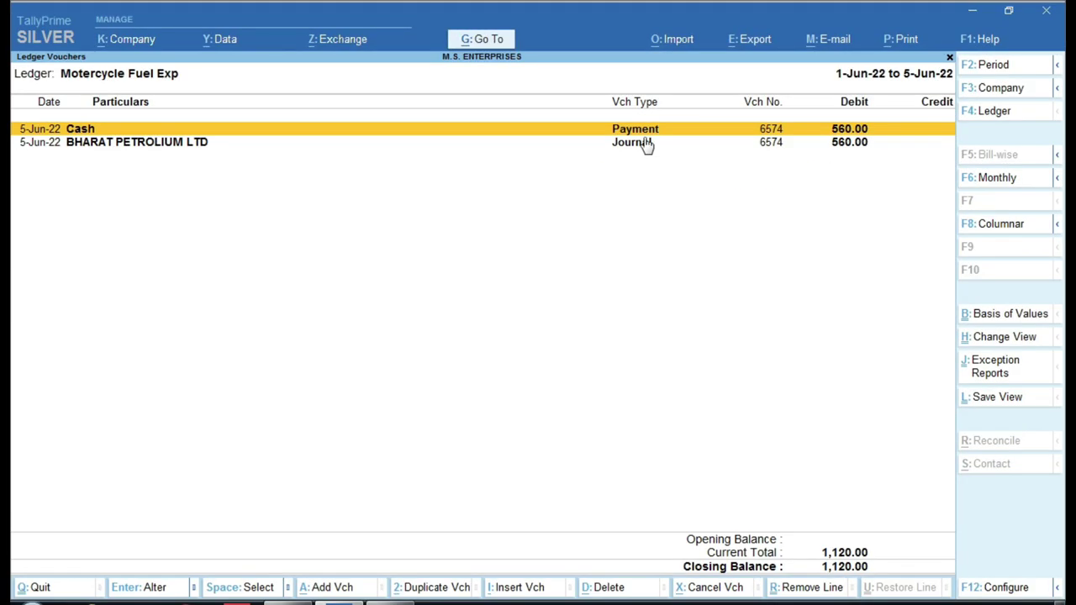
{"action": "left_click", "coordinate": [645, 144]}
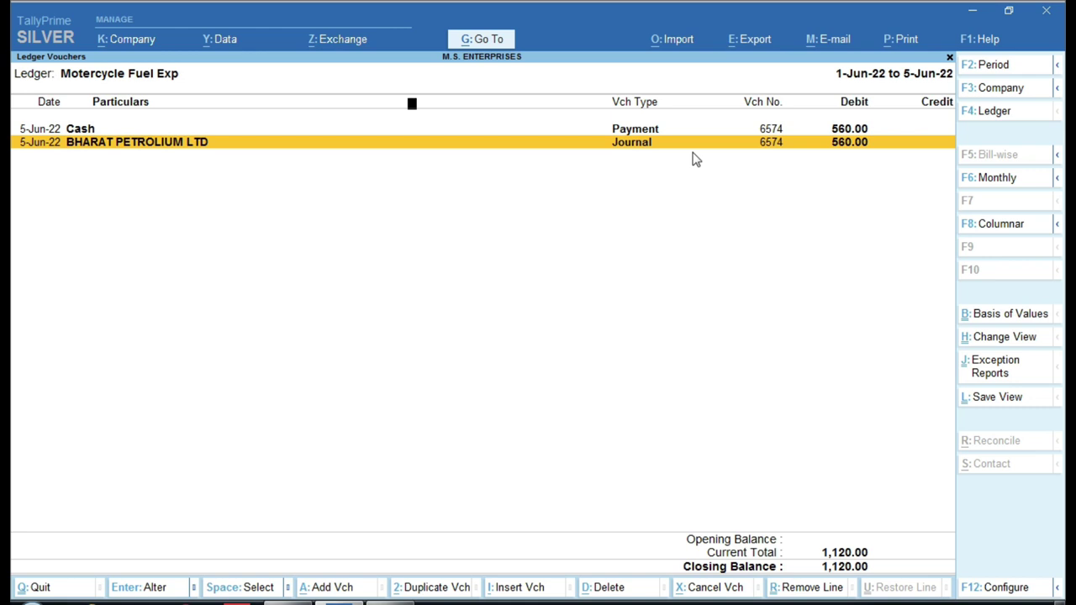
{"action": "key", "text": "Escape"}
{"action": "key", "text": "Escape"}
{"action": "key", "text": "Escape"}
{"action": "key", "text": "Escape"}
{"action": "key", "text": "Escape"}
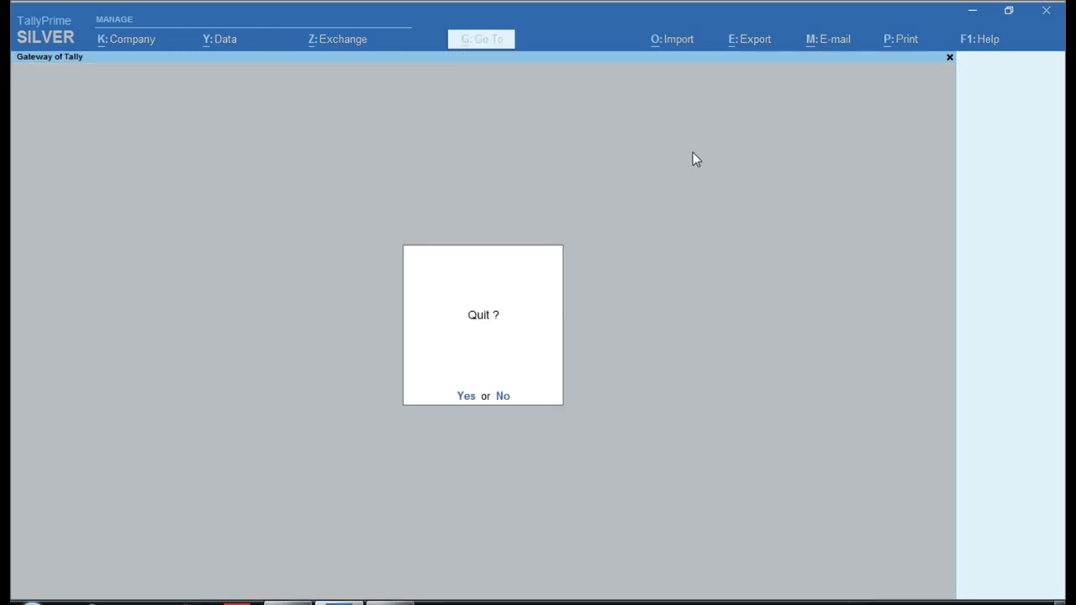
{"action": "key", "text": "n"}
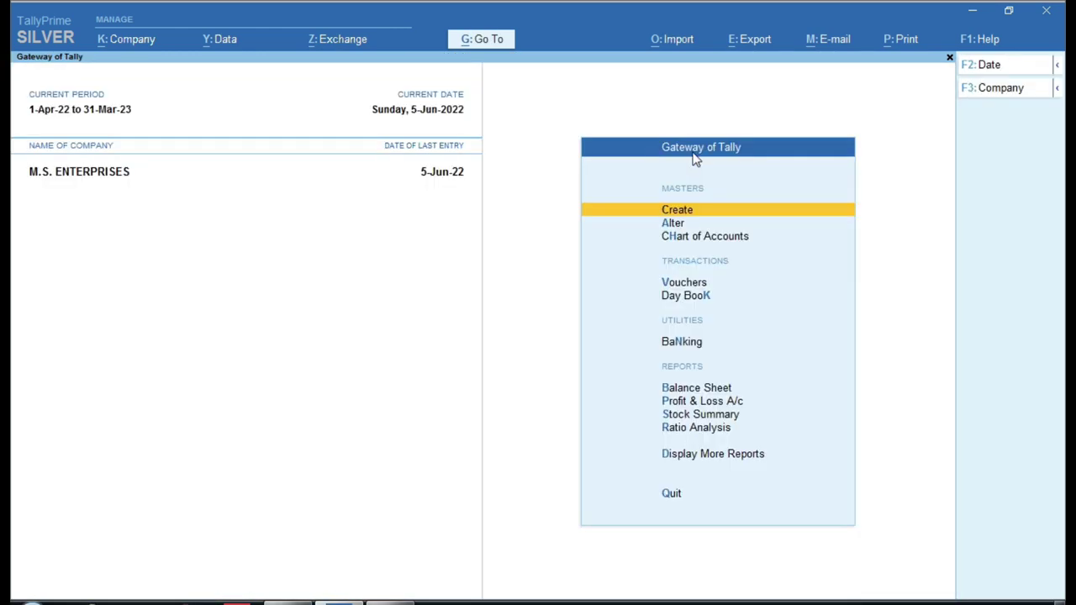
- Start a payment voucher and set its number to the cheque reference CH .011141
{"action": "key", "text": "Down"}
{"action": "key", "text": "Down"}
{"action": "key", "text": "Down"}
{"action": "key", "text": "Return"}
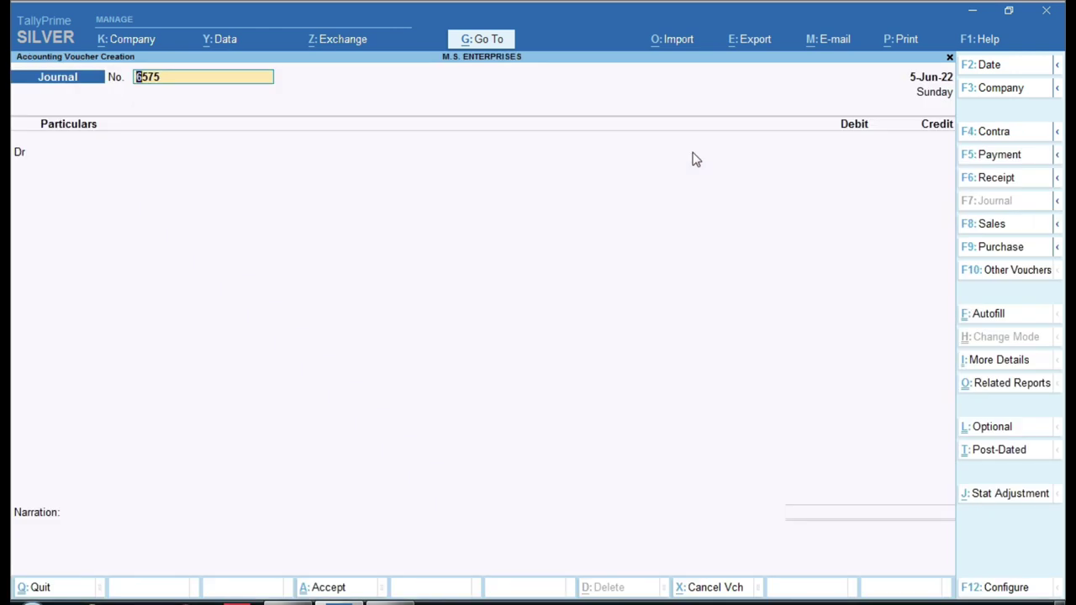
{"action": "key", "text": "F5"}
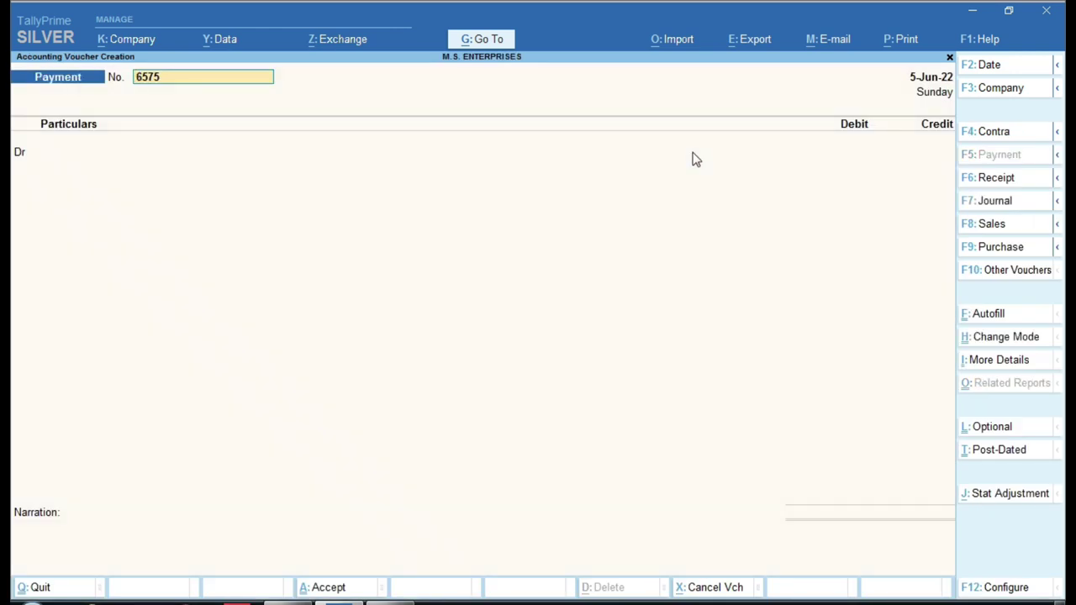
{"action": "type", "text": "CH .011141"}
{"action": "key", "text": "Return"}
- Debit BHARAT PETROLIUM LTD with 560 in the payment voucher, using On Account as the bill reference
{"action": "type", "text": "BH"}
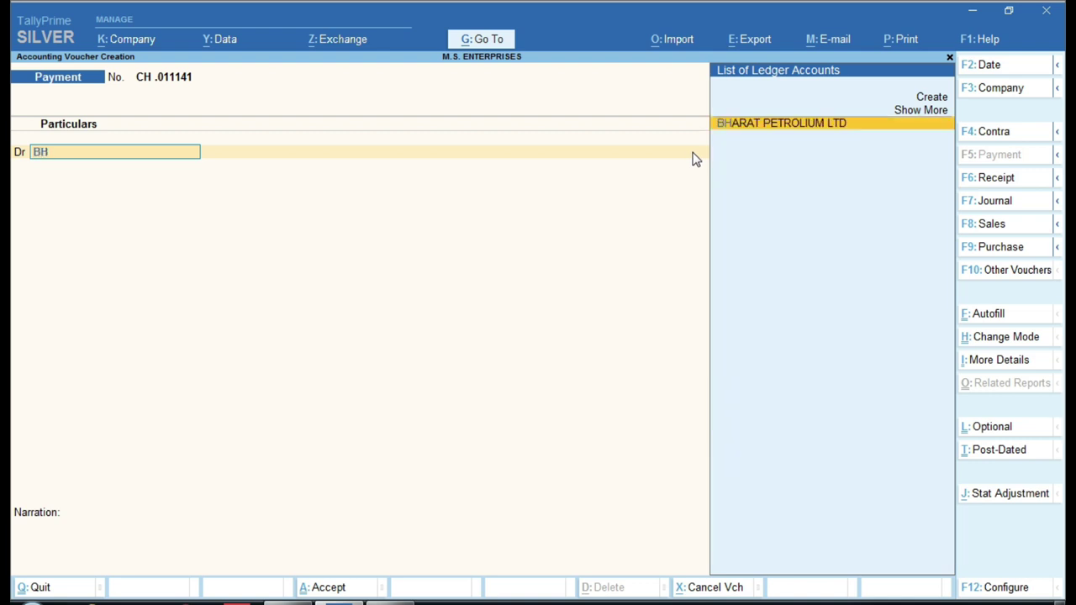
{"action": "key", "text": "Return"}
{"action": "type", "text": "560"}
{"action": "key", "text": "Return"}
{"action": "key", "text": "Return"}
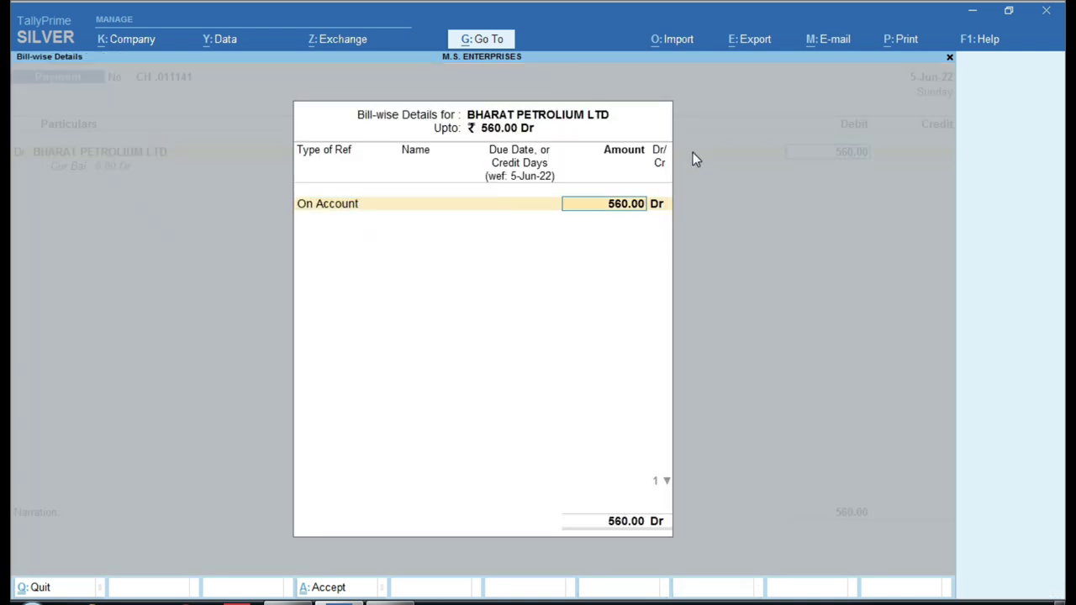
{"action": "key", "text": "Return"}
- Credit SBI BANK with the 560 payment, leave the narration empty and save the voucher
{"action": "type", "text": "SB"}
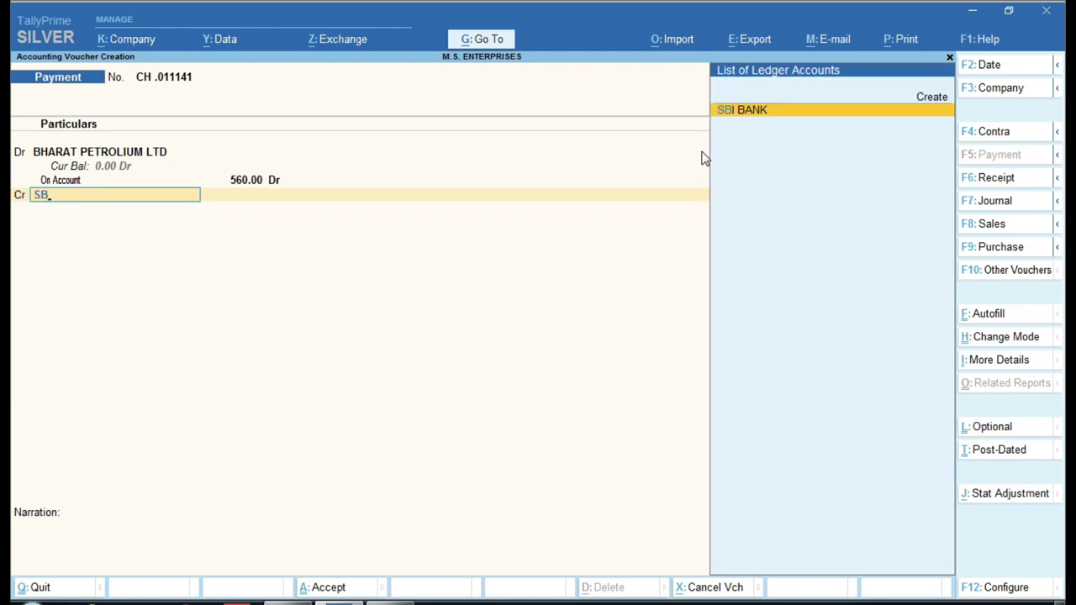
{"action": "key", "text": "Return"}
{"action": "key", "text": "Return"}
{"action": "key", "text": "Return"}
{"action": "key", "text": "Return"}
{"action": "key", "text": "Return"}
{"action": "key", "text": "Return"}
{"action": "key", "text": "Return"}
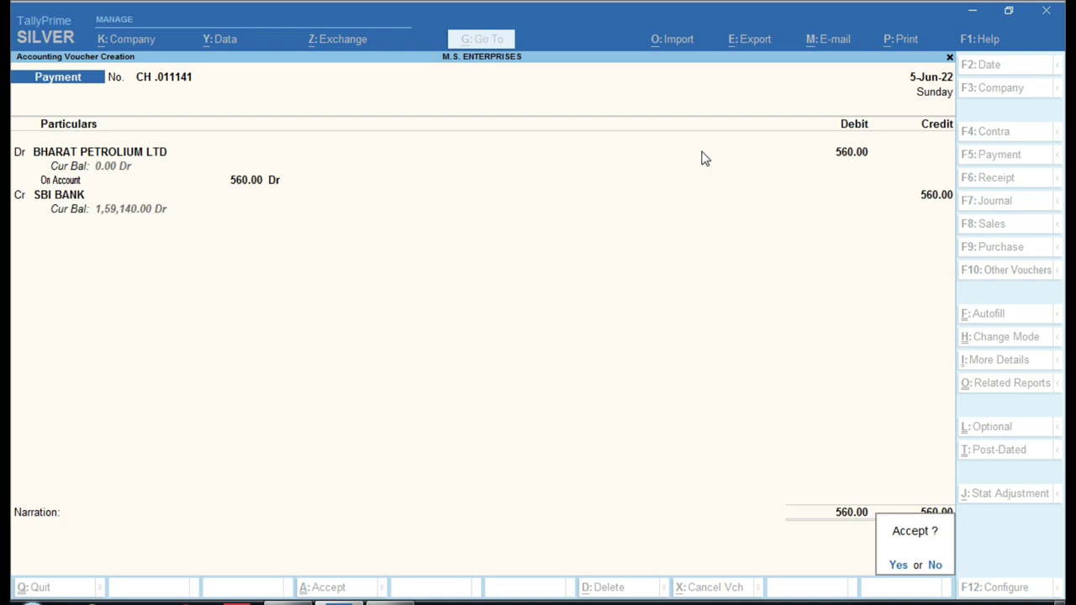
{"action": "key", "text": "Return"}
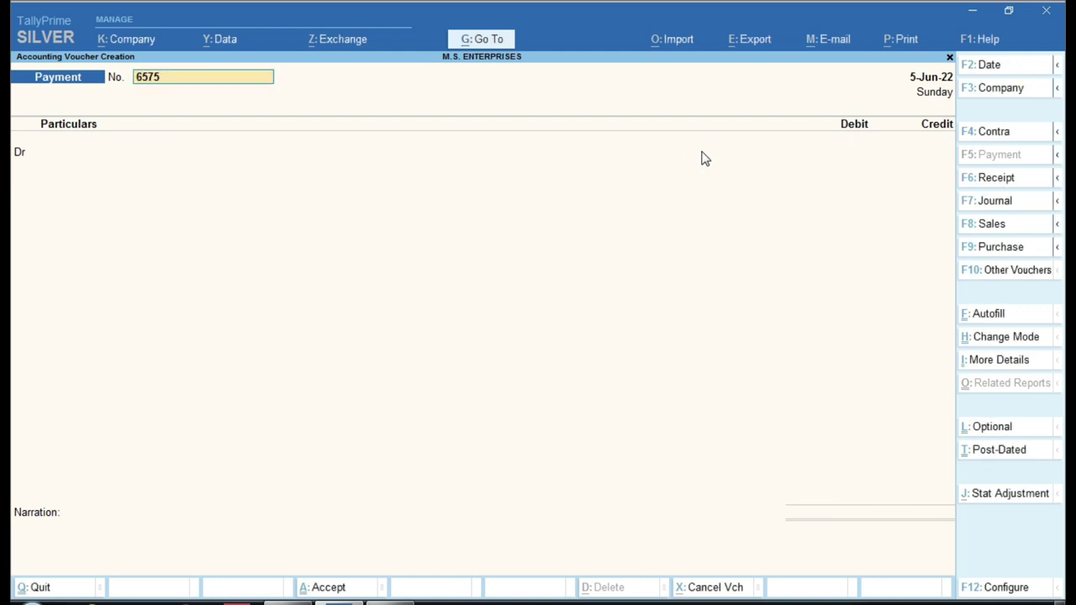
- Leave voucher entry and display the ledger vouchers of BHARAT PETROLIUM LTD
{"action": "key", "text": "Escape"}
{"action": "key", "text": "Return"}
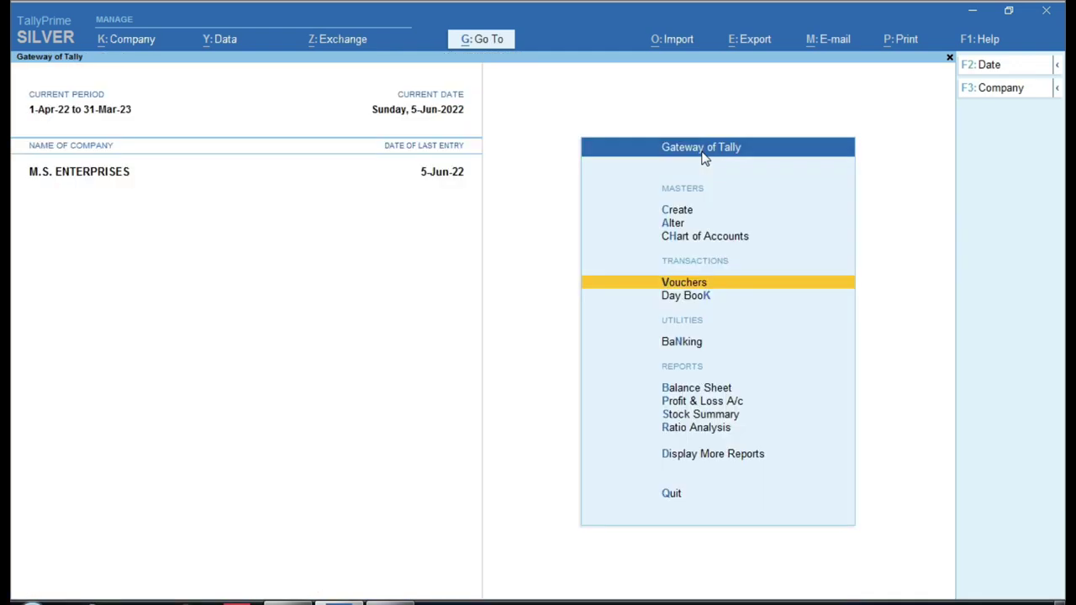
{"action": "type", "text": "dalbh"}
{"action": "key", "text": "Return"}
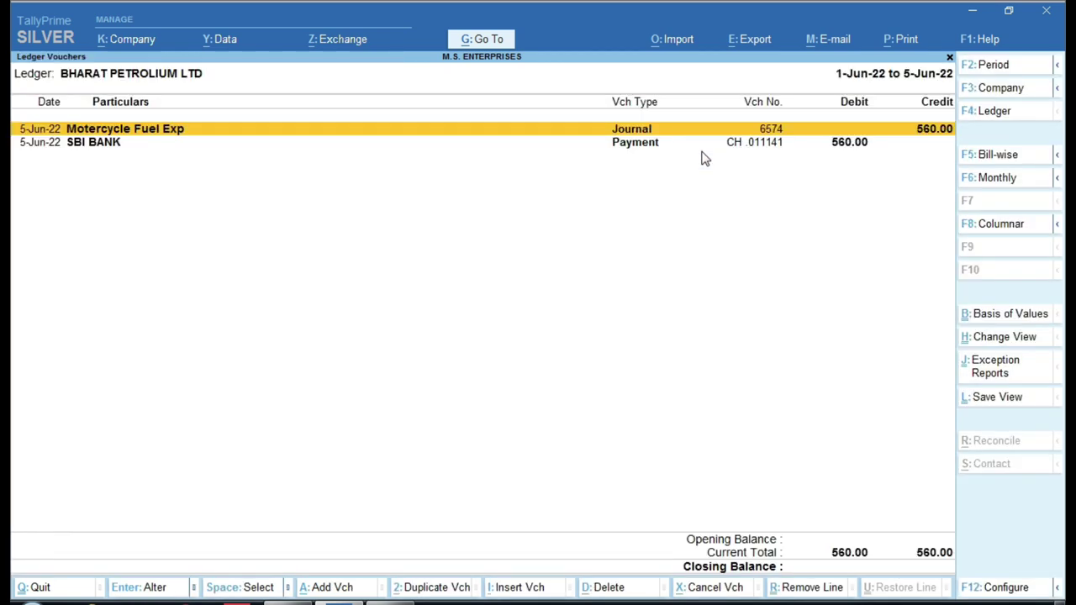
- Change the report to the Motercycle Fuel Exp ledger and inspect its Cash payment voucher, leaving it unaltered
{"action": "key", "text": "F4"}
{"action": "type", "text": "MOT"}
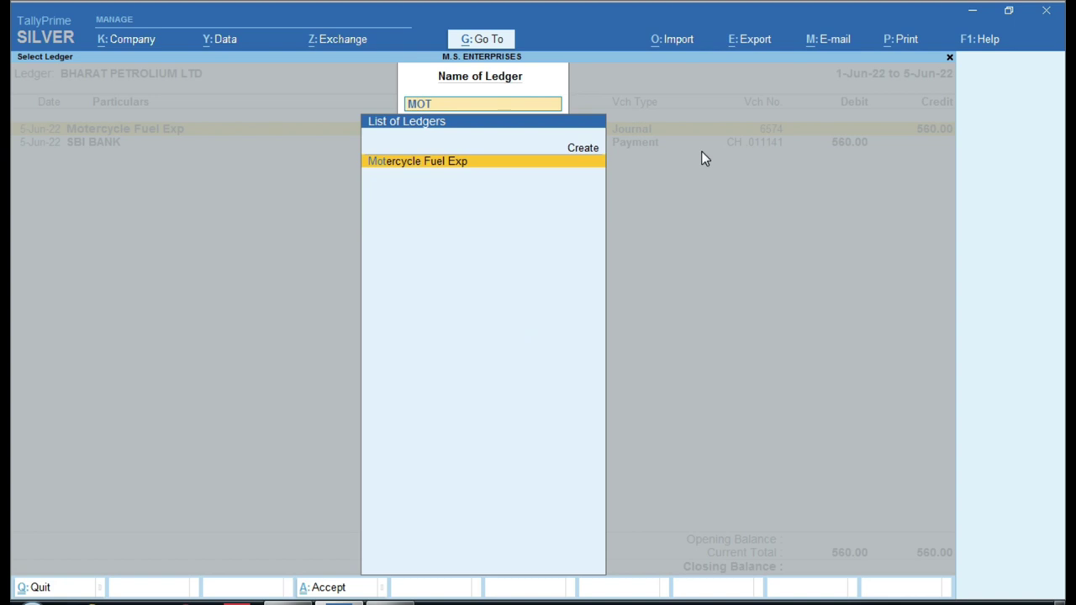
{"action": "key", "text": "Return"}
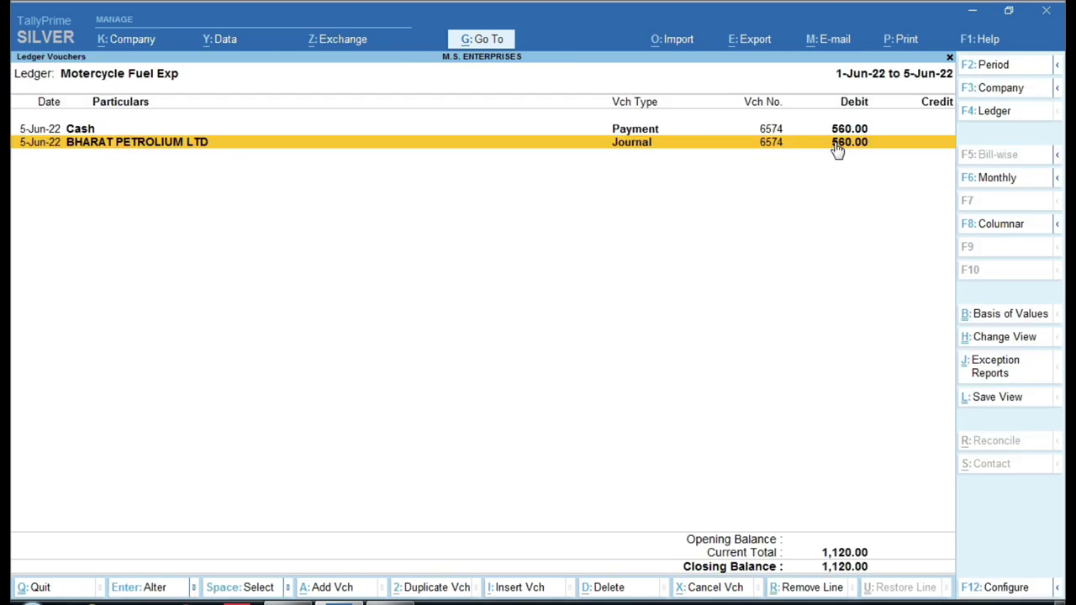
{"action": "left_click", "coordinate": [813, 130]}
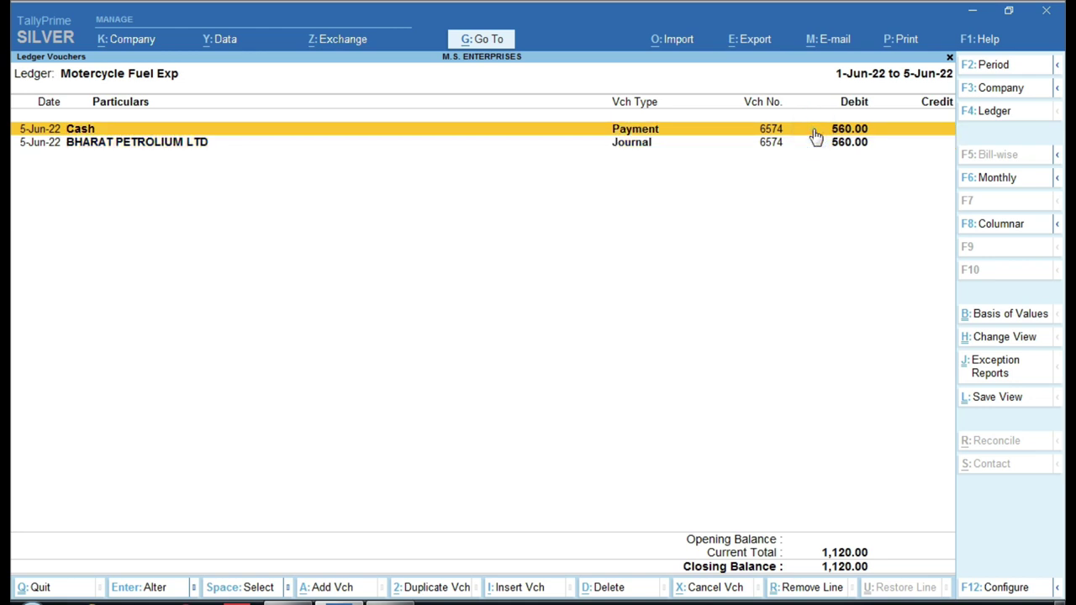
{"action": "key", "text": "alt"}
{"action": "left_click", "coordinate": [814, 132]}
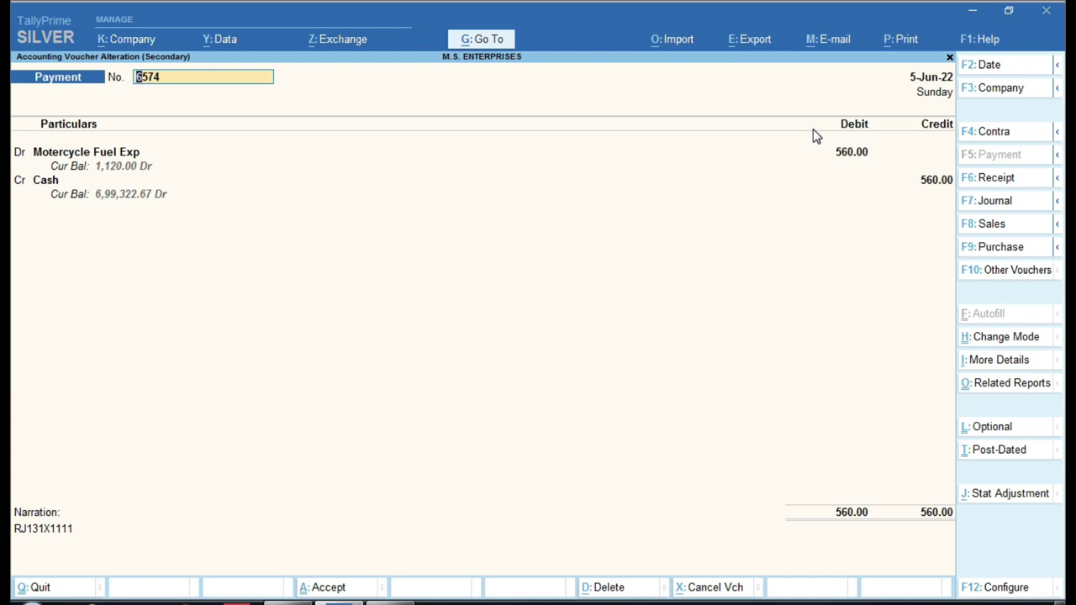
{"action": "key", "text": "Escape"}
{"action": "key", "text": "Down"}
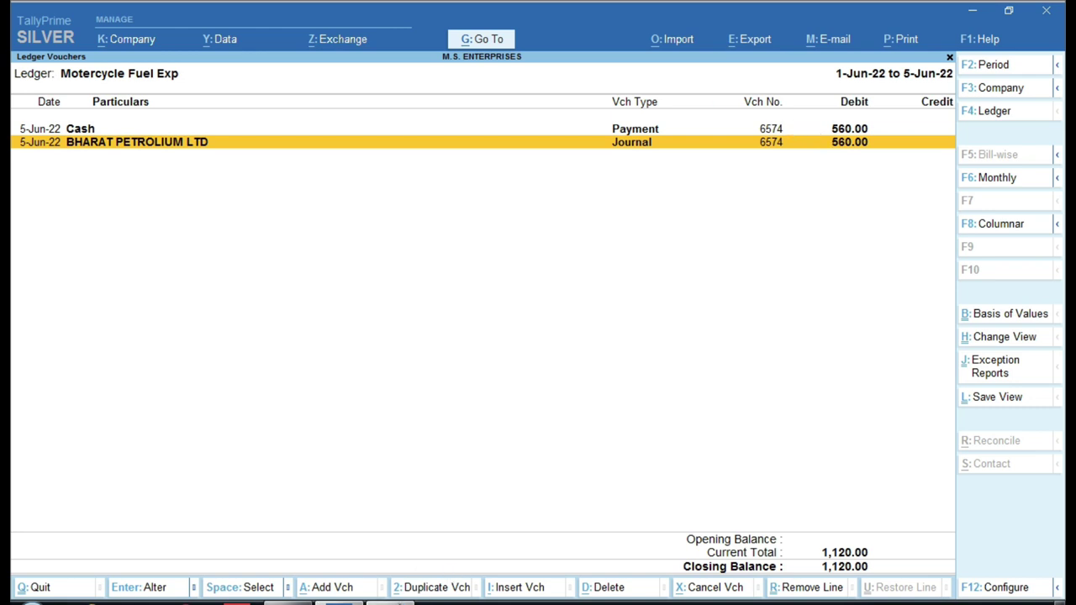
- Check the petrol bill in Windows Photo Viewer, then return to TallyPrime and compare it with the Motercycle Fuel Exp entries
{"action": "left_click", "coordinate": [400, 601]}
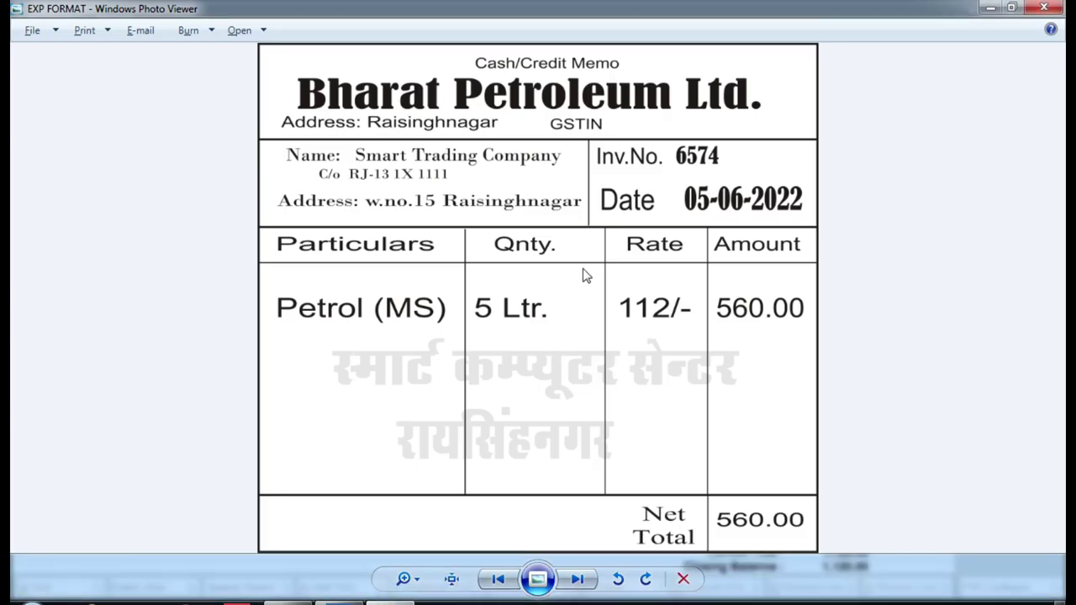
{"action": "left_click", "coordinate": [344, 599]}
{"action": "key", "text": "Up"}
{"action": "key", "text": "Down"}
- Change the report to the BHARAT PETROLIUM LTD ledger, inspect its SBI BANK payment voucher and quit it without saving
{"action": "key", "text": "F4"}
{"action": "type", "text": "bh"}
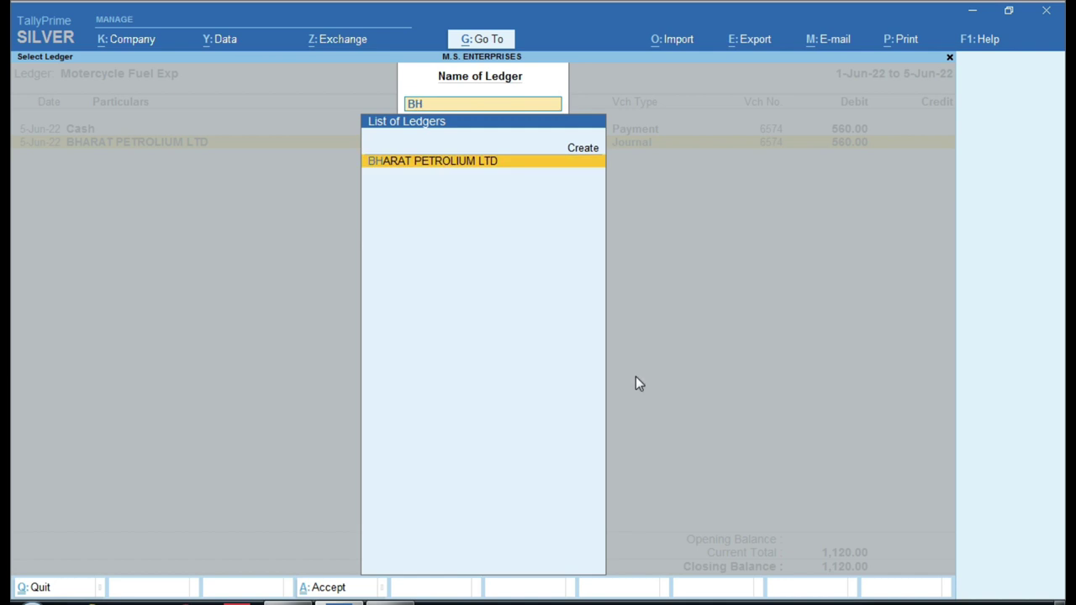
{"action": "key", "text": "Return"}
{"action": "key", "text": "Down"}
{"action": "key", "text": "Return"}
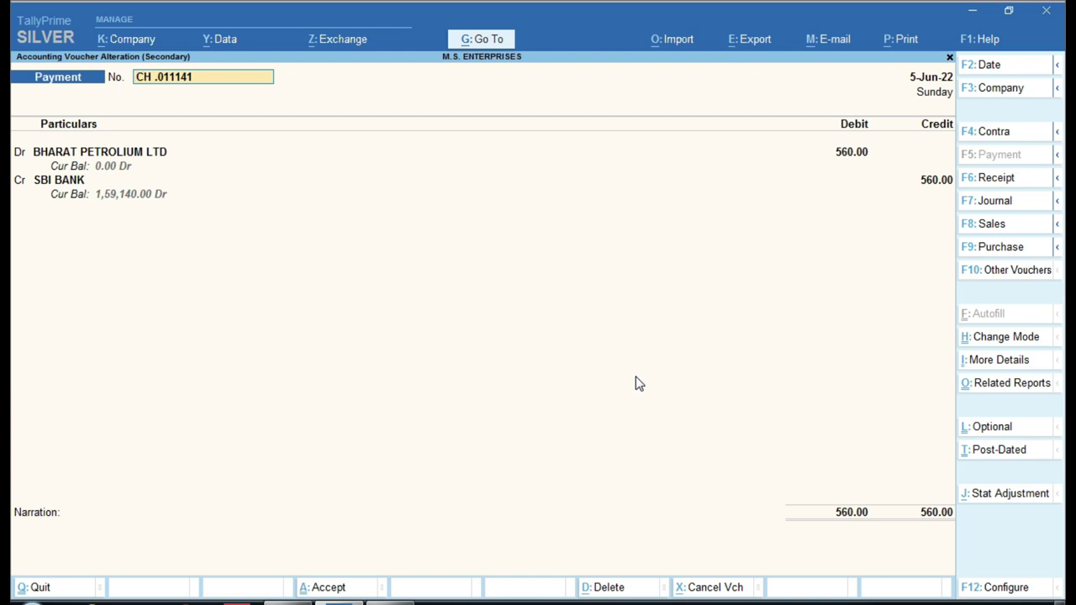
{"action": "key", "text": "BackSpace"}
{"action": "key", "text": "Escape"}
{"action": "key", "text": "y"}
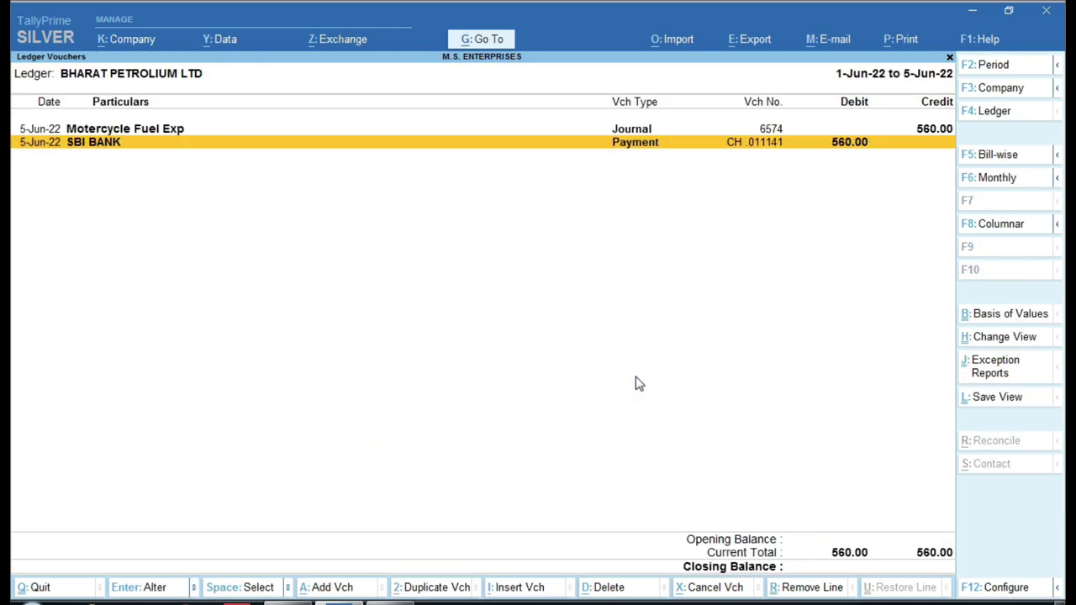
- Switch to Windows Photo Viewer to look at the Bharat Petroleum bill again
{"action": "key", "text": "alt+Tab"}
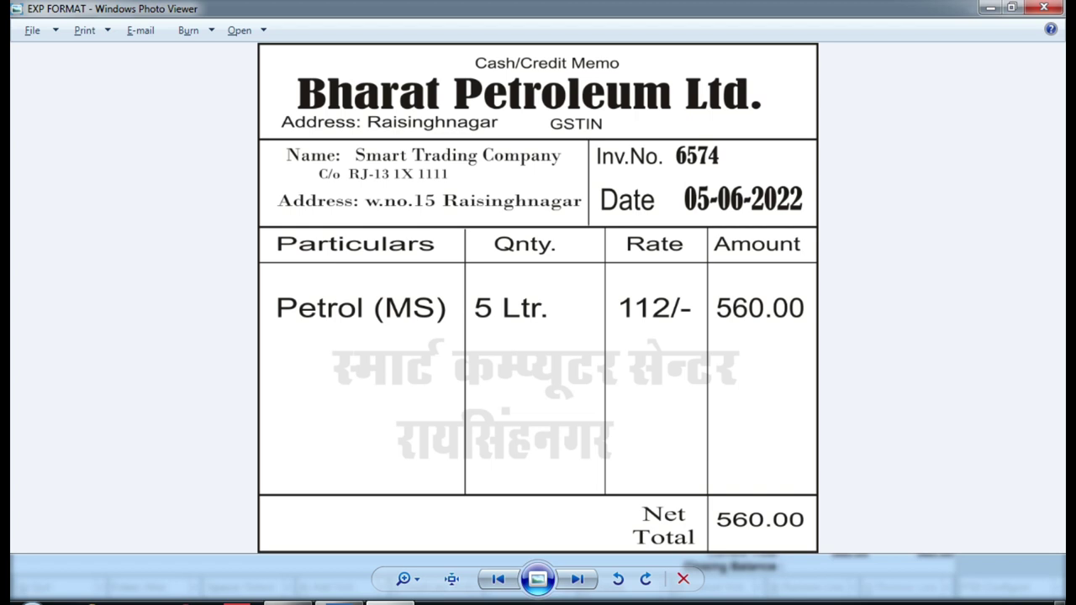
{"action": "mouse_move", "coordinate": [339, 602]}
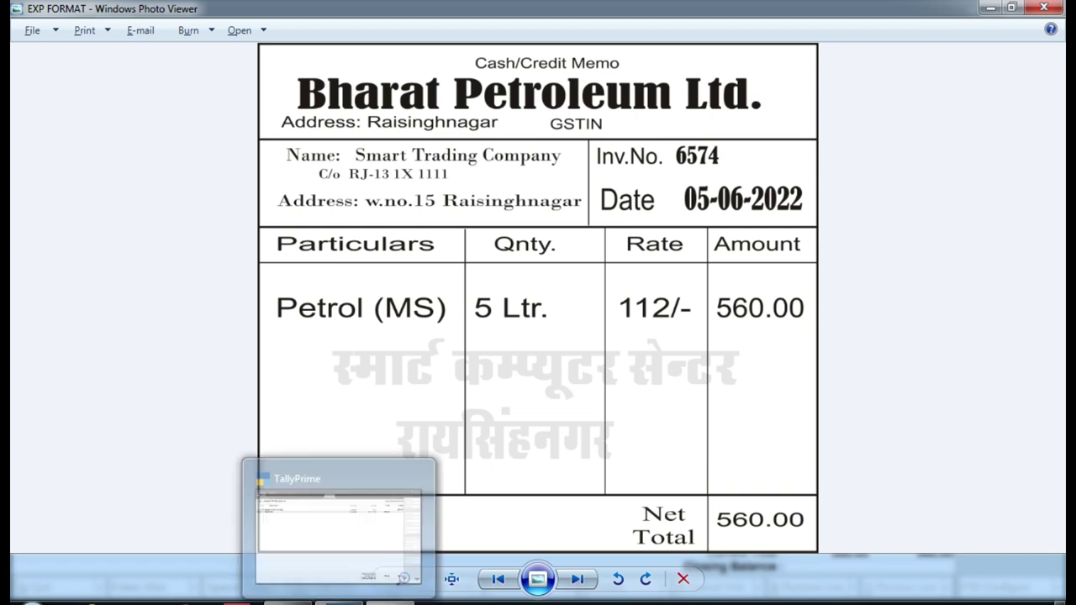